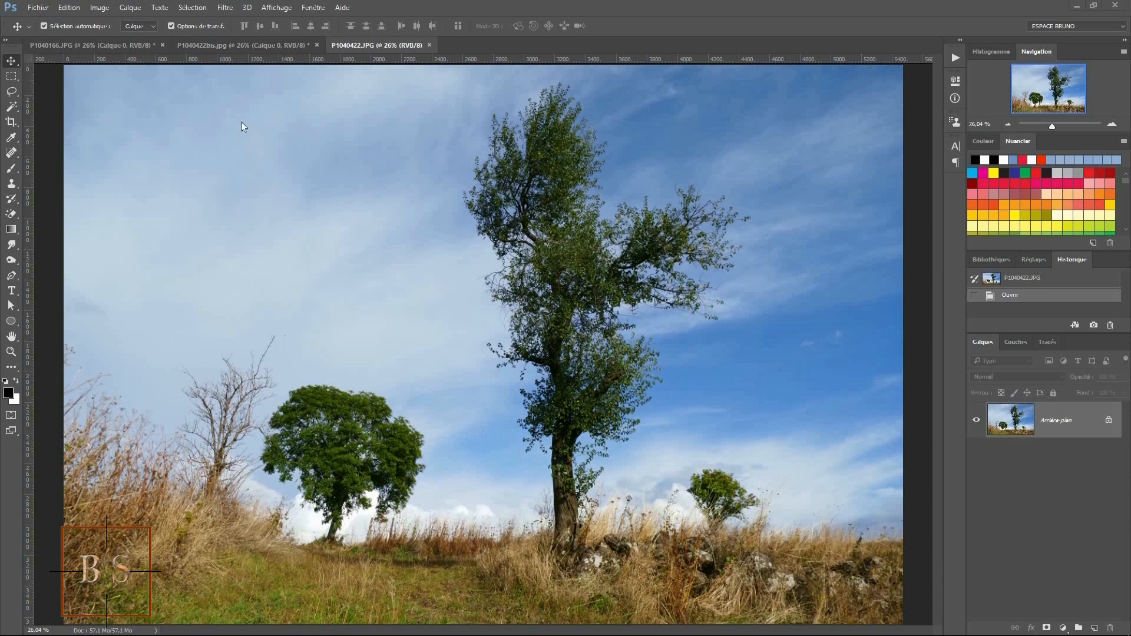
Compare the original tree photo P1040422.JPG with the finished sky-replacement version P1040422bis.jpg.
click(246, 46)
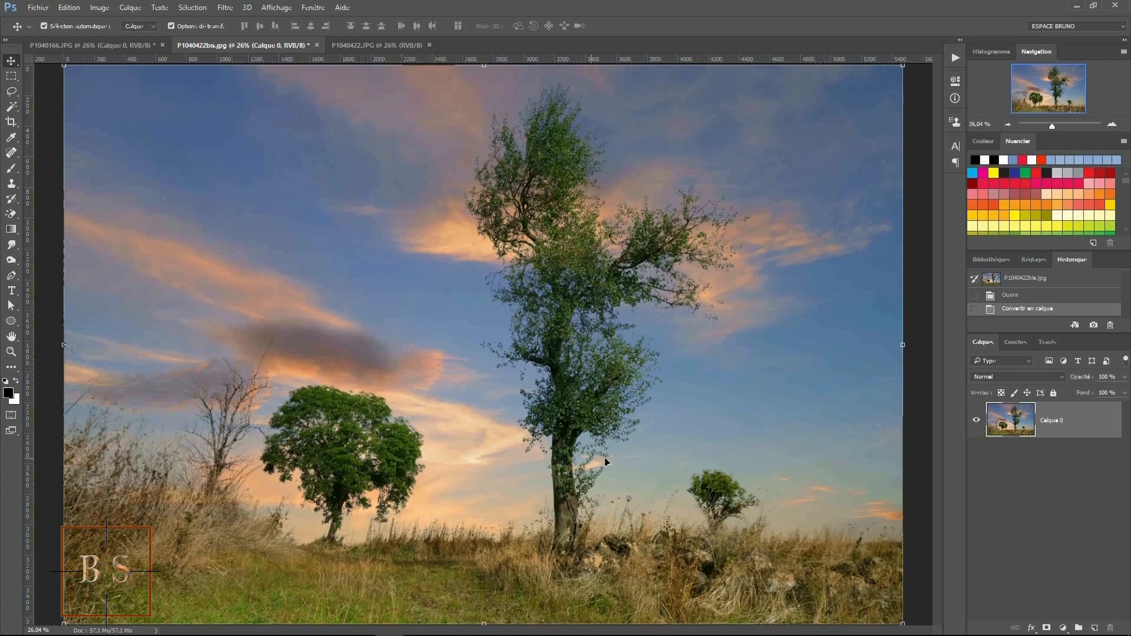
click(377, 45)
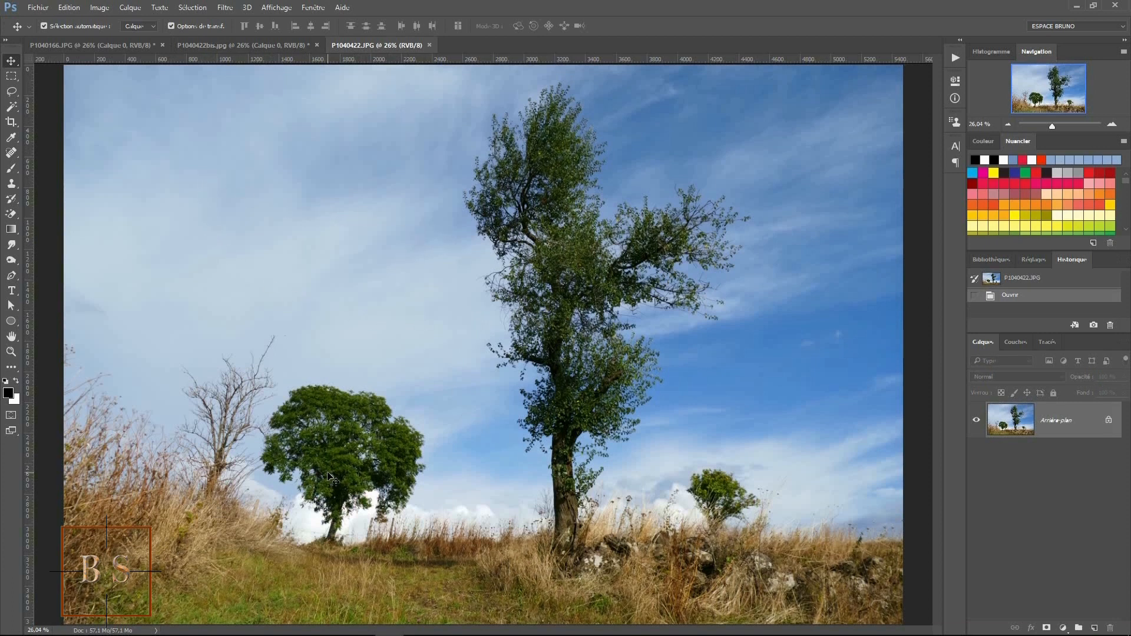
click(270, 44)
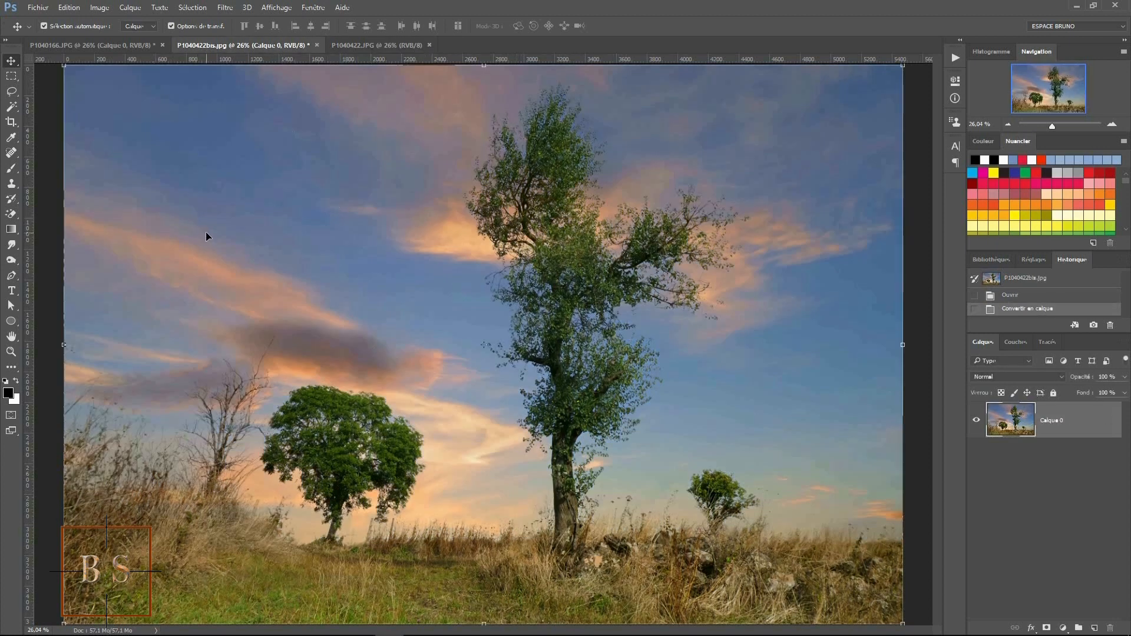
key(ctrl+Tab)
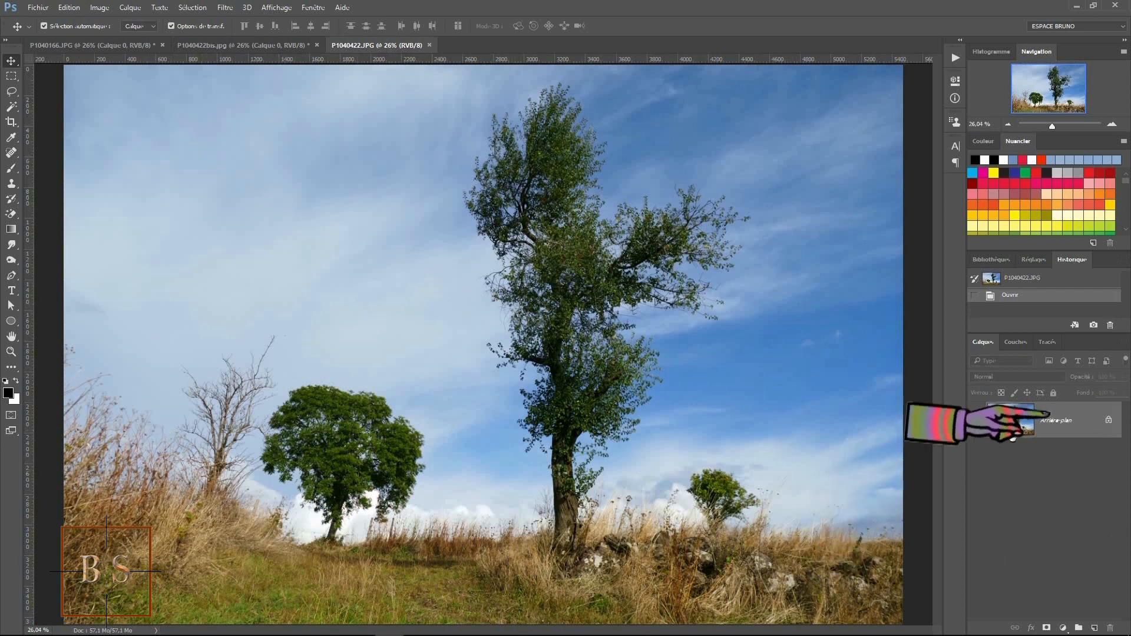
Convert the locked background of P1040422.JPG into a regular layer and duplicate it.
click(1108, 421)
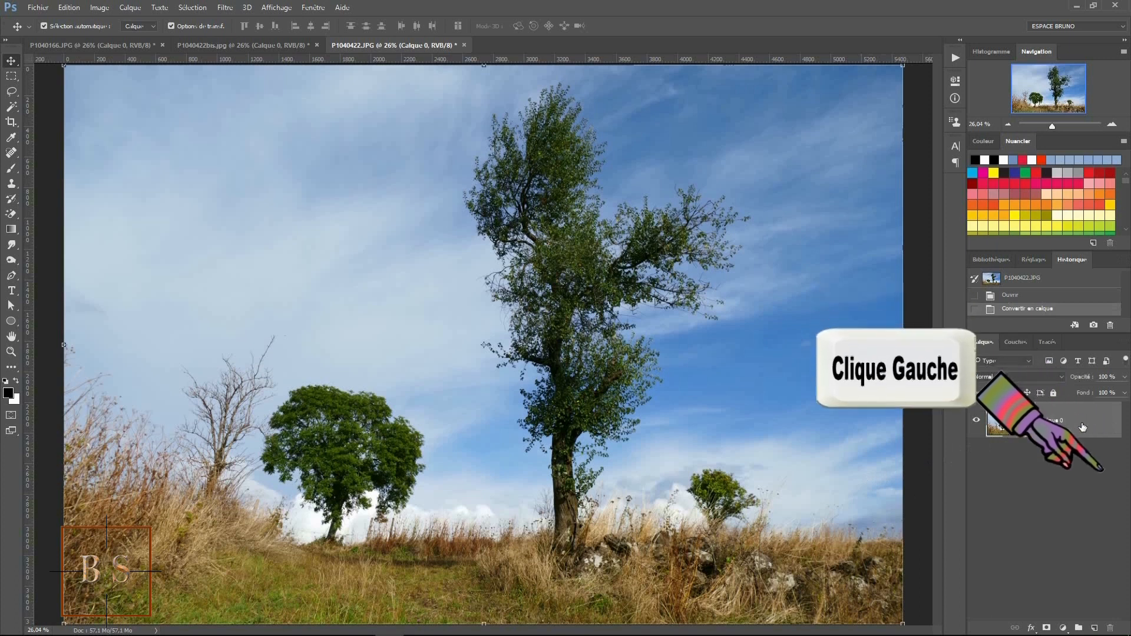
drag(1082, 426, 1094, 628)
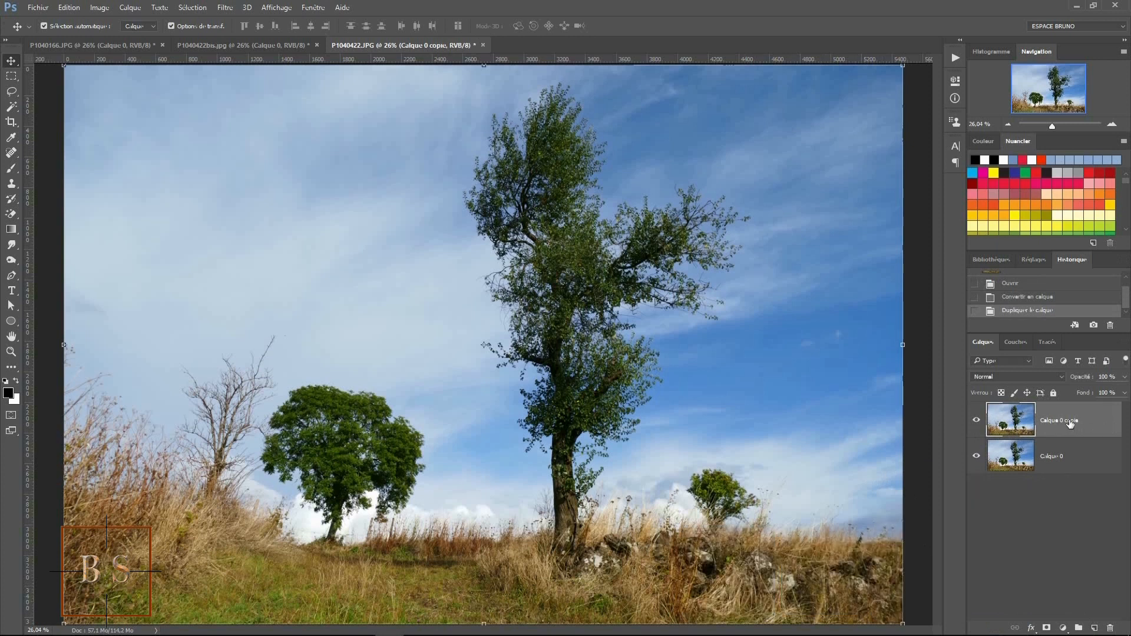
Bring the sunset sky from P1040166.JPG into P1040422.JPG as a new layer above the tree layers.
click(93, 45)
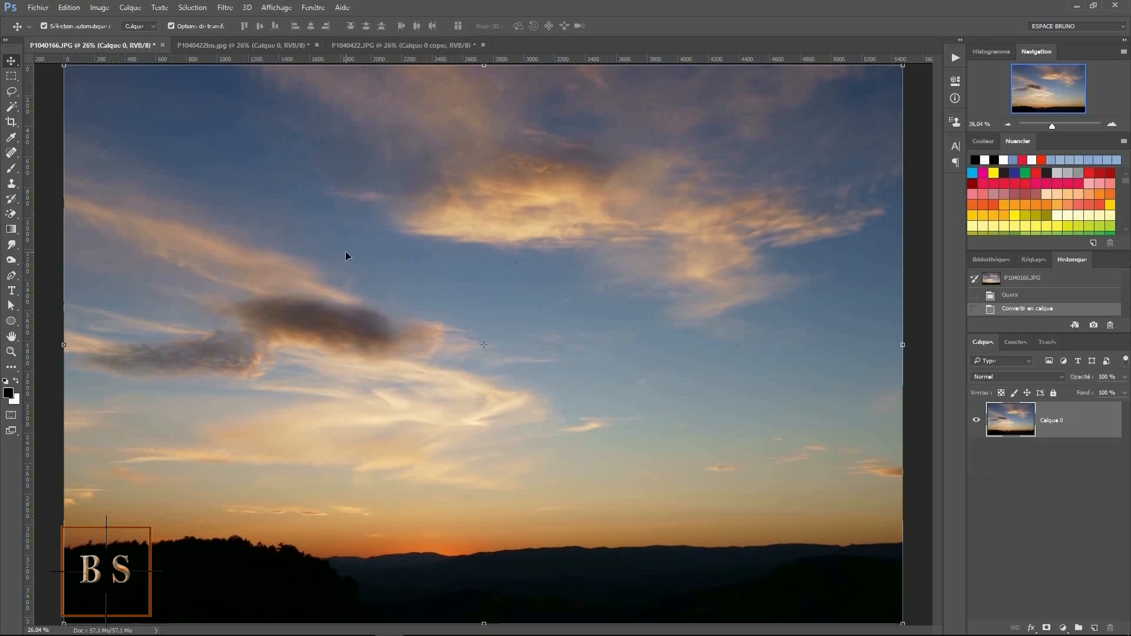
drag(347, 253, 394, 227)
drag(393, 171, 347, 202)
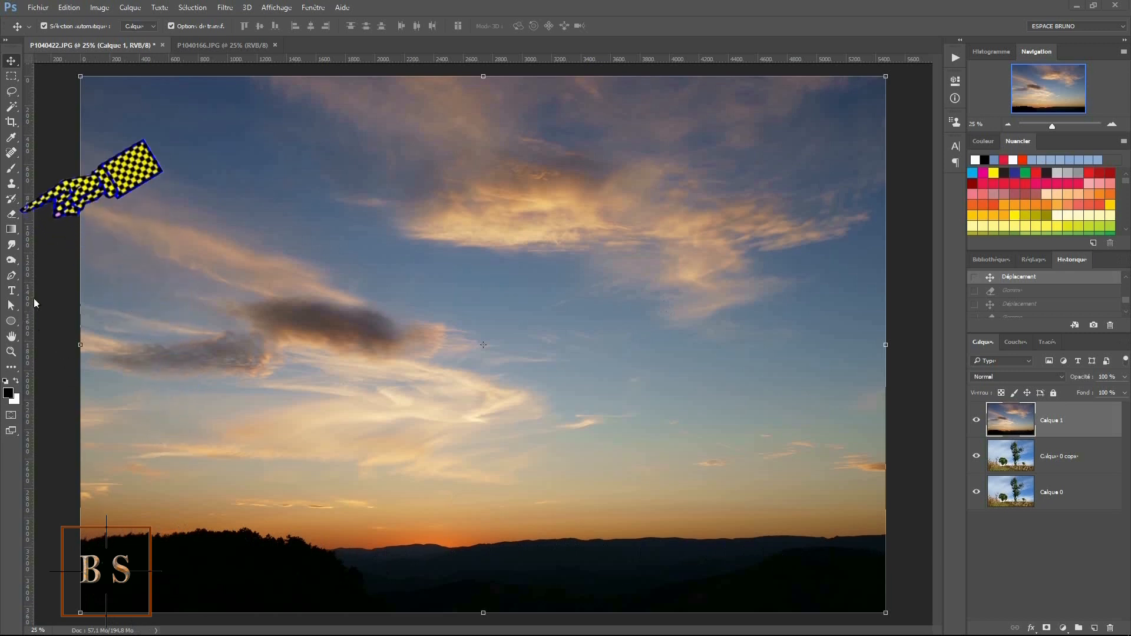
Erase the dark hills along the bottom of the sky layer with a soft round Eraser of 446 px and 0% hardness.
click(12, 215)
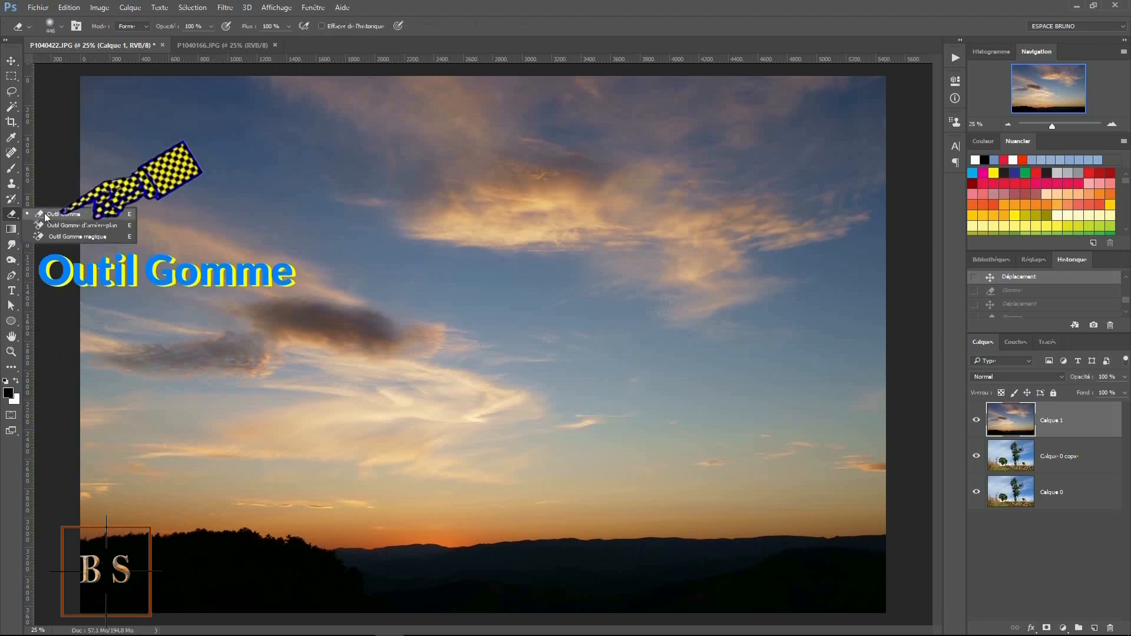
click(62, 215)
right_click(321, 474)
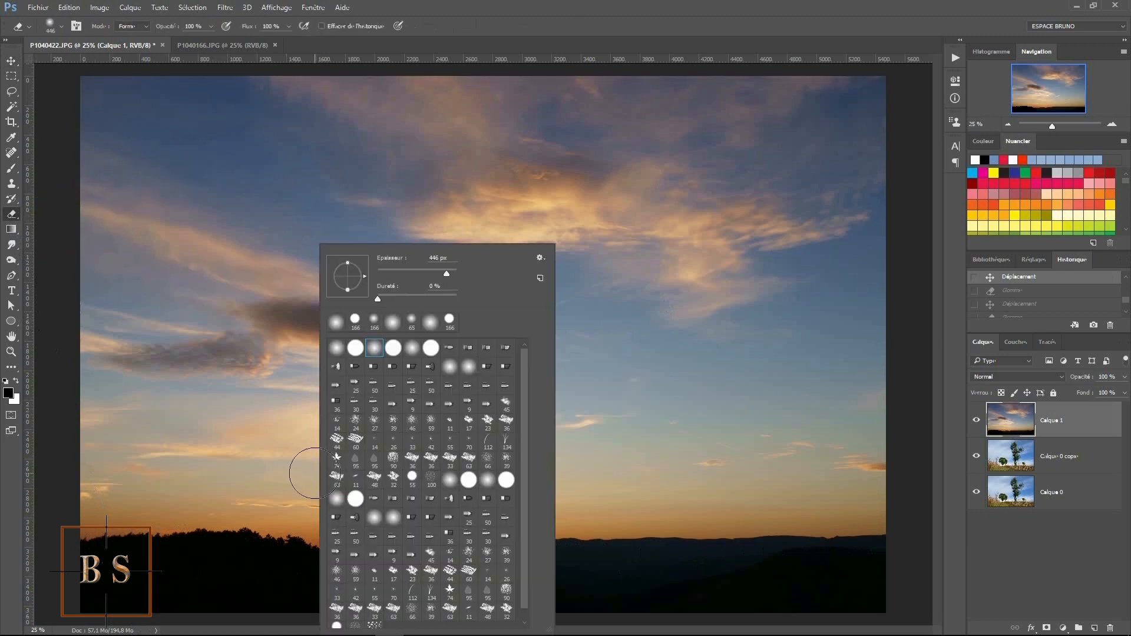
click(373, 299)
mouse_move(222, 607)
mouse_down()
mouse_move(176, 596)
mouse_move(72, 608)
mouse_move(903, 590)
mouse_move(863, 555)
mouse_move(360, 557)
mouse_move(304, 571)
mouse_move(54, 558)
mouse_move(247, 583)
mouse_up()
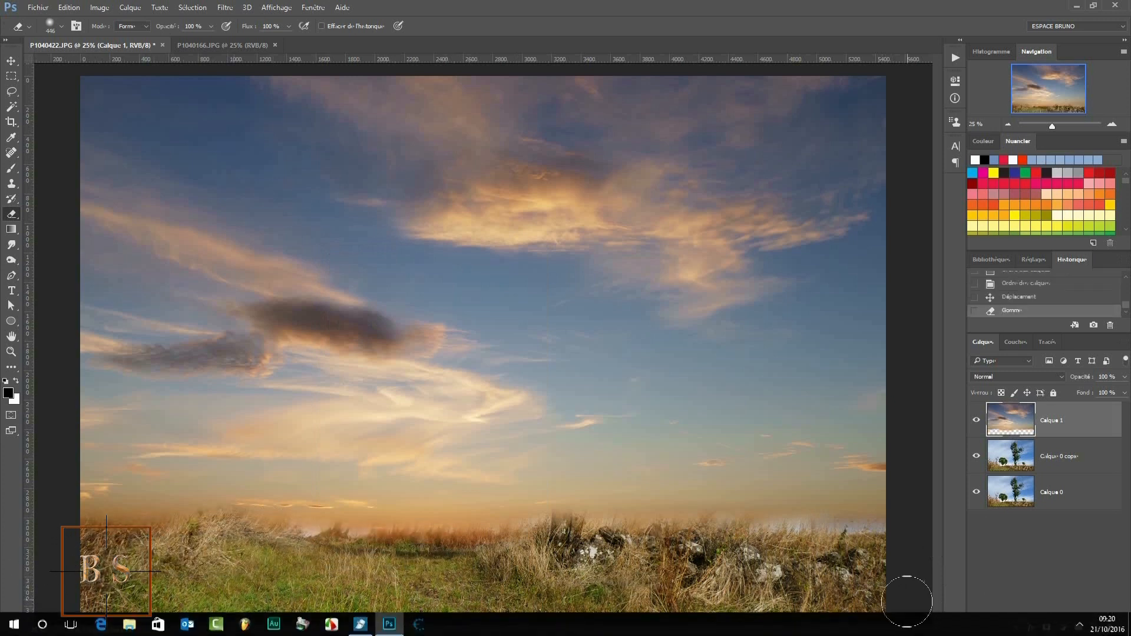
Reposition and stretch the sky layer to about 103% width and 116% height so the sky extends down over the field.
drag(11, 60, 50, 67)
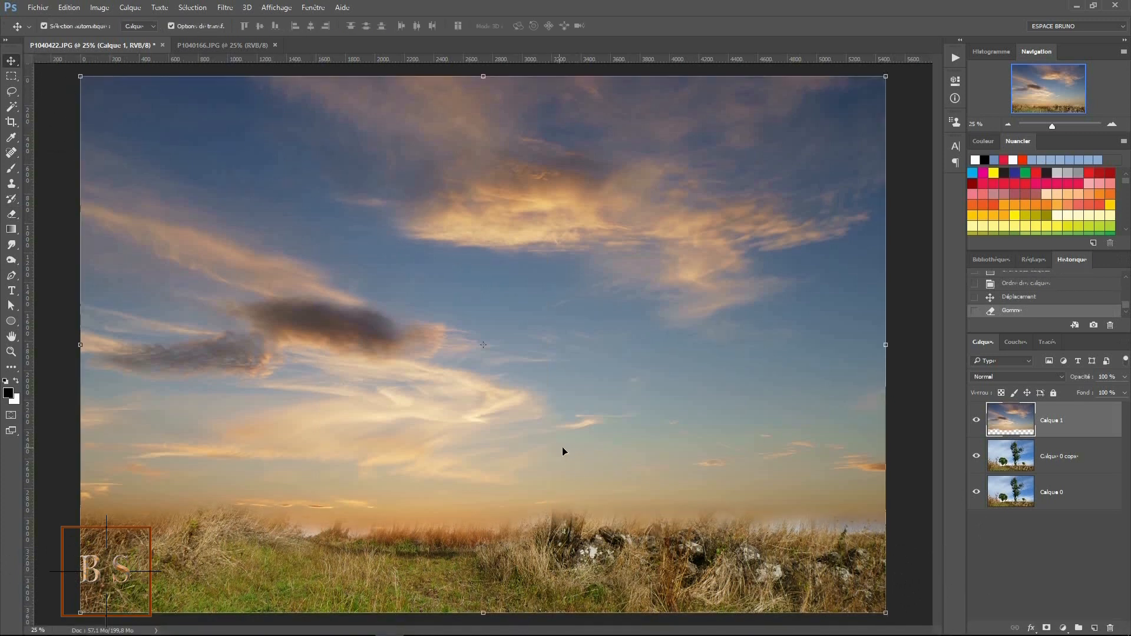
drag(556, 445, 559, 372)
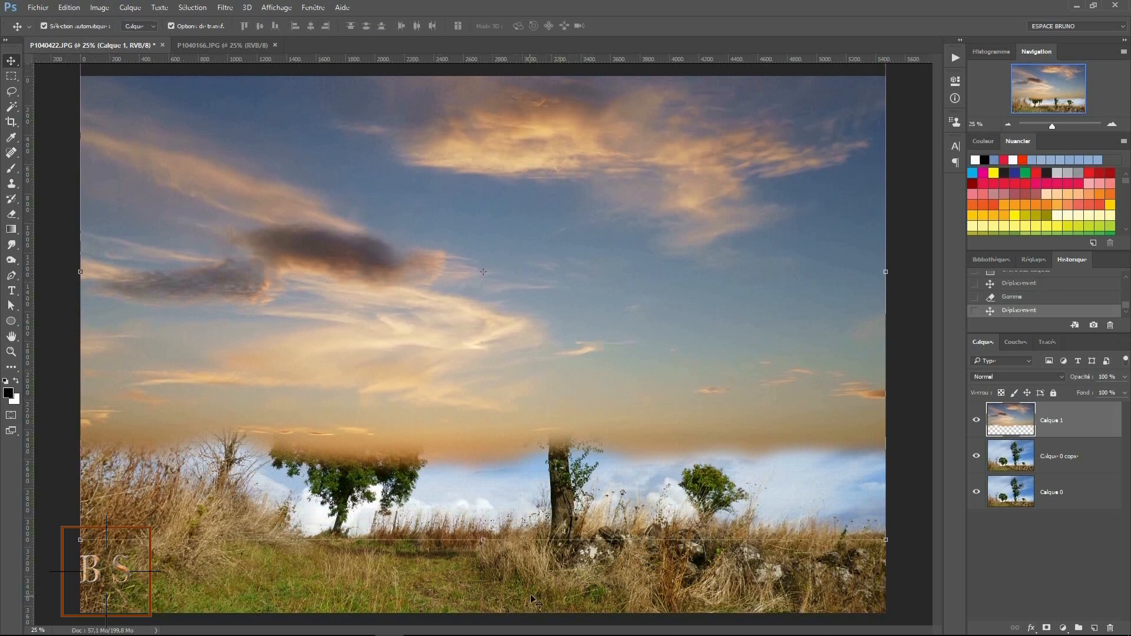
drag(488, 543, 488, 543)
drag(602, 387, 601, 362)
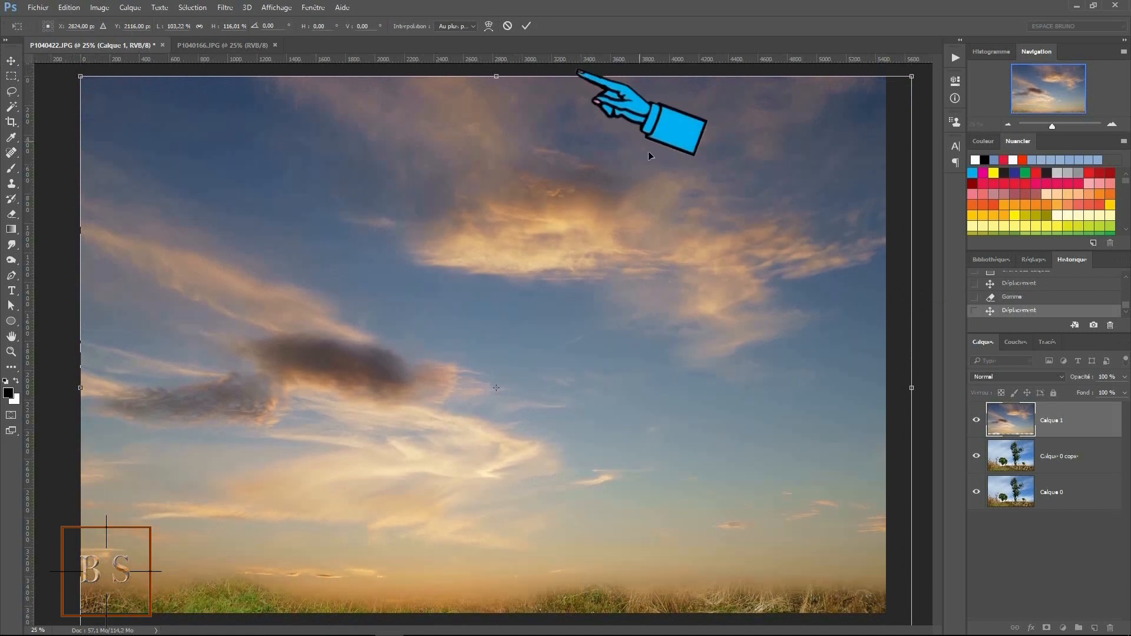
click(525, 27)
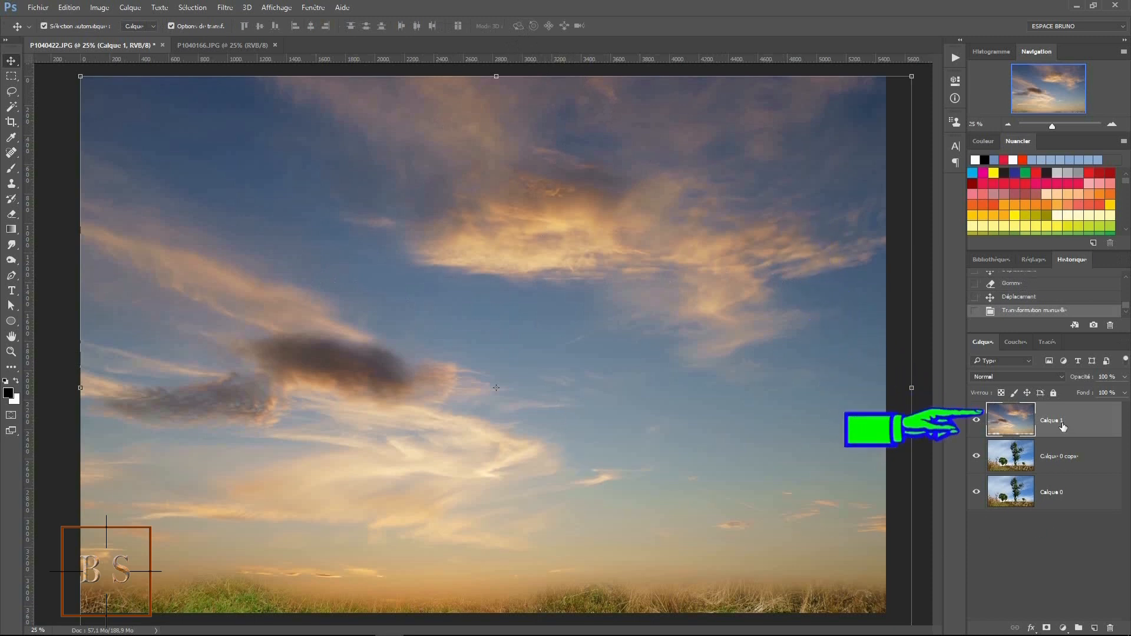
Move the sky layer Calque 1 below Calque 0 copie in the stack and make Calque 0 copie the active layer.
click(1096, 426)
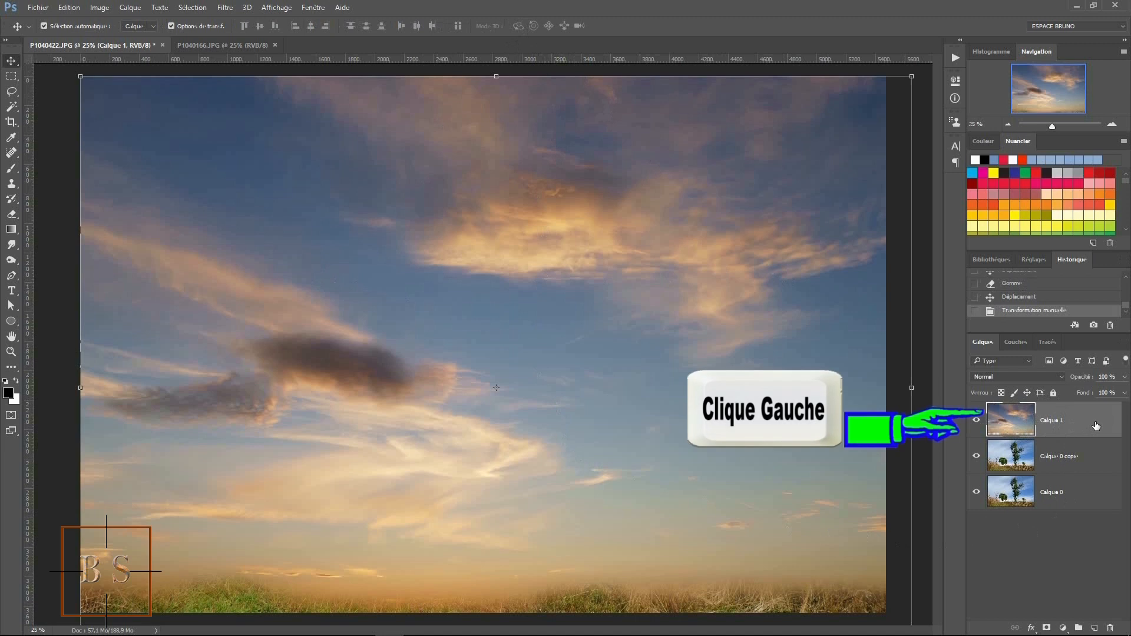
drag(1096, 425, 1097, 471)
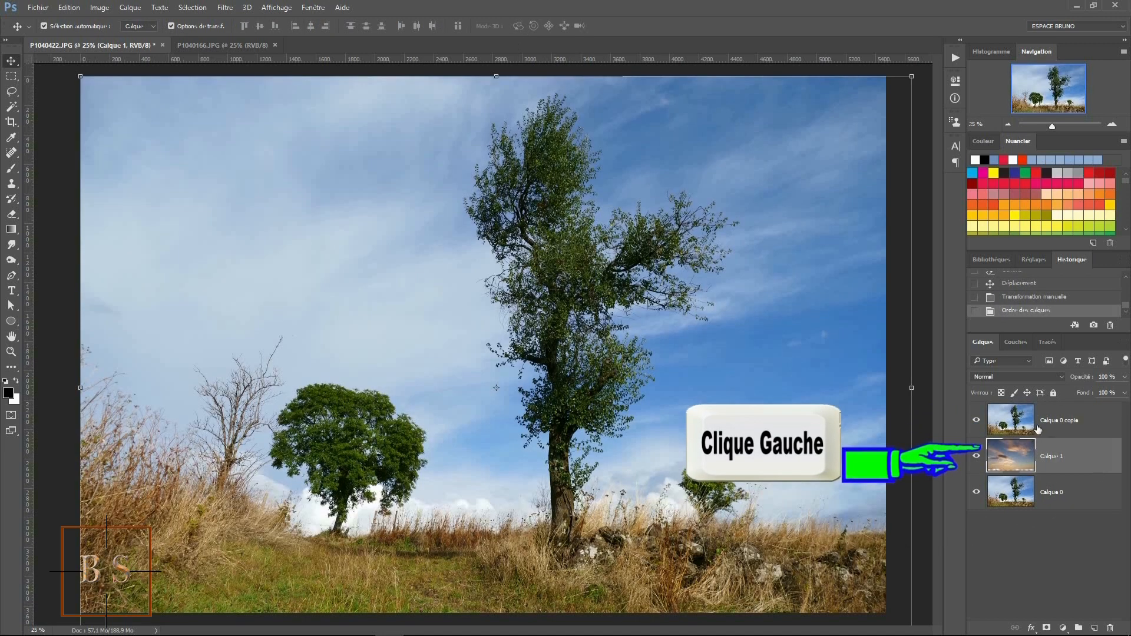
click(1099, 424)
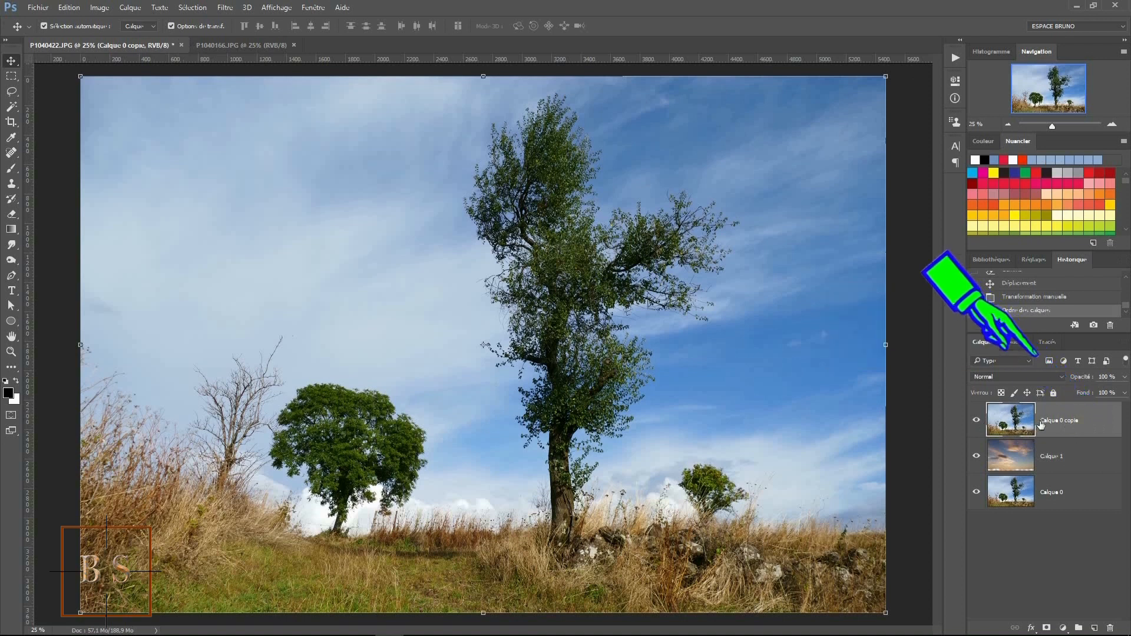
Compare the red, green and blue channels of Calque 0 copie and keep only the blue channel (Bleu) selected.
click(1014, 344)
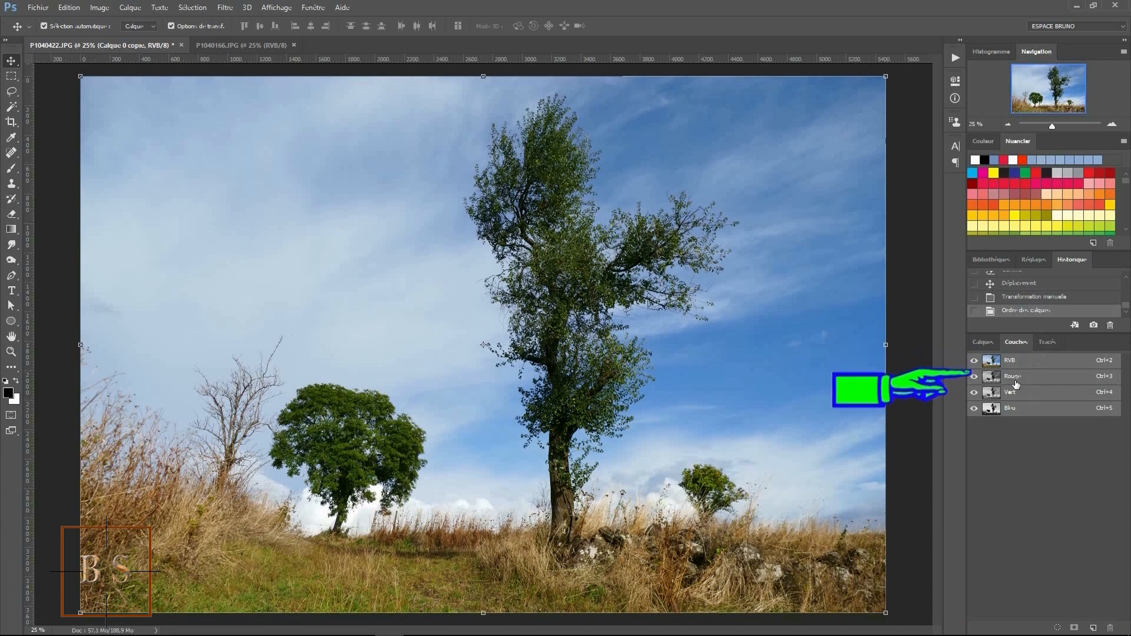
click(1033, 380)
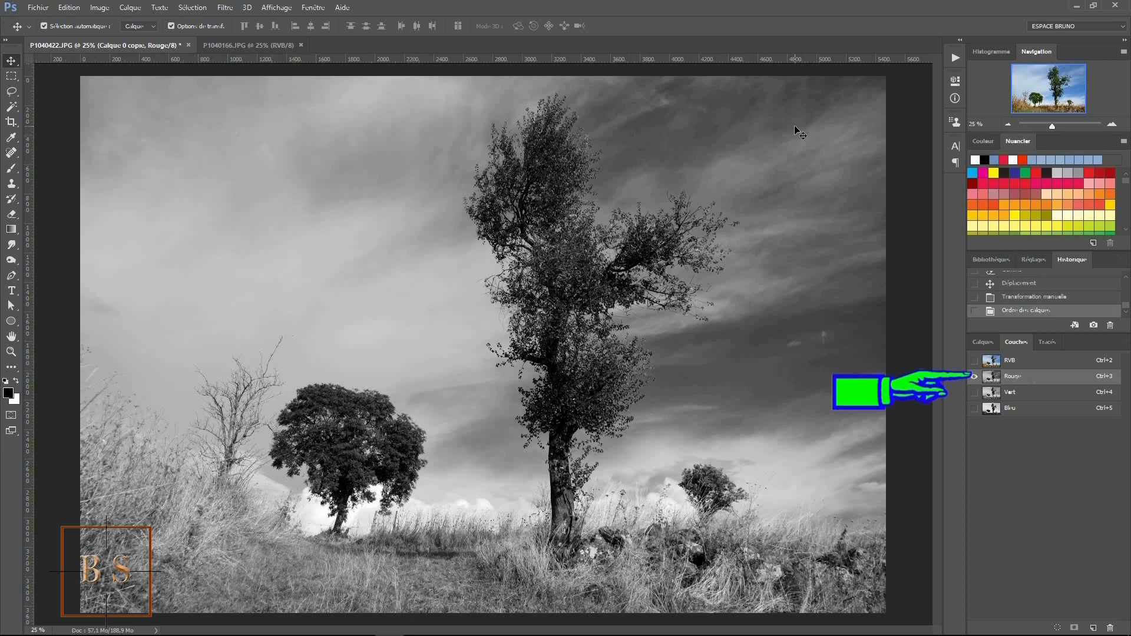
click(1034, 395)
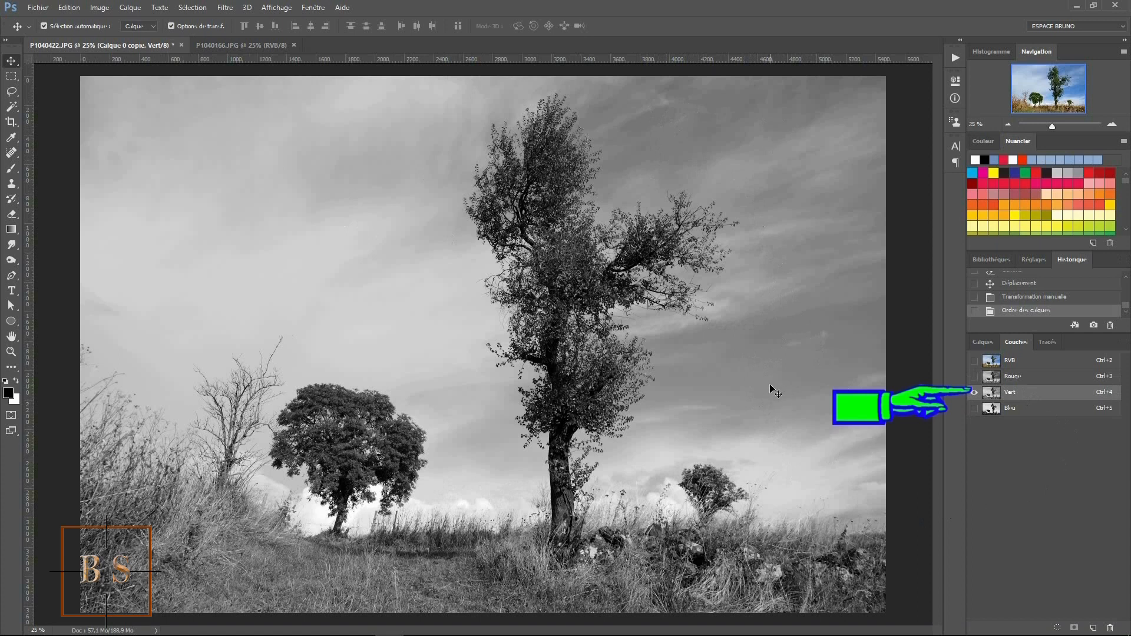
click(1038, 411)
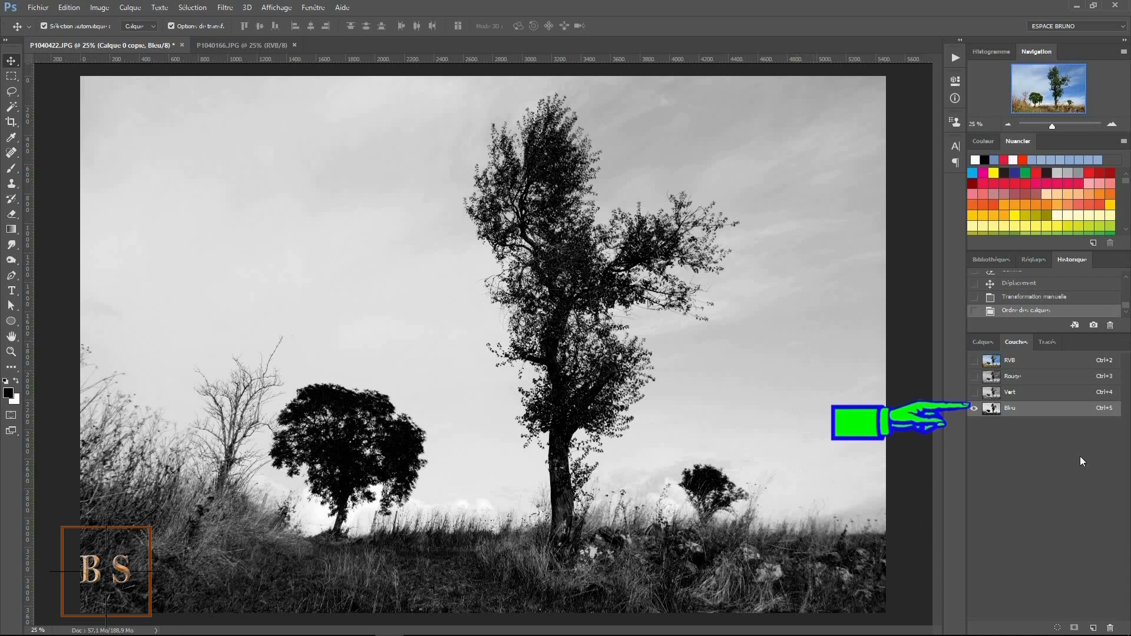
click(1034, 412)
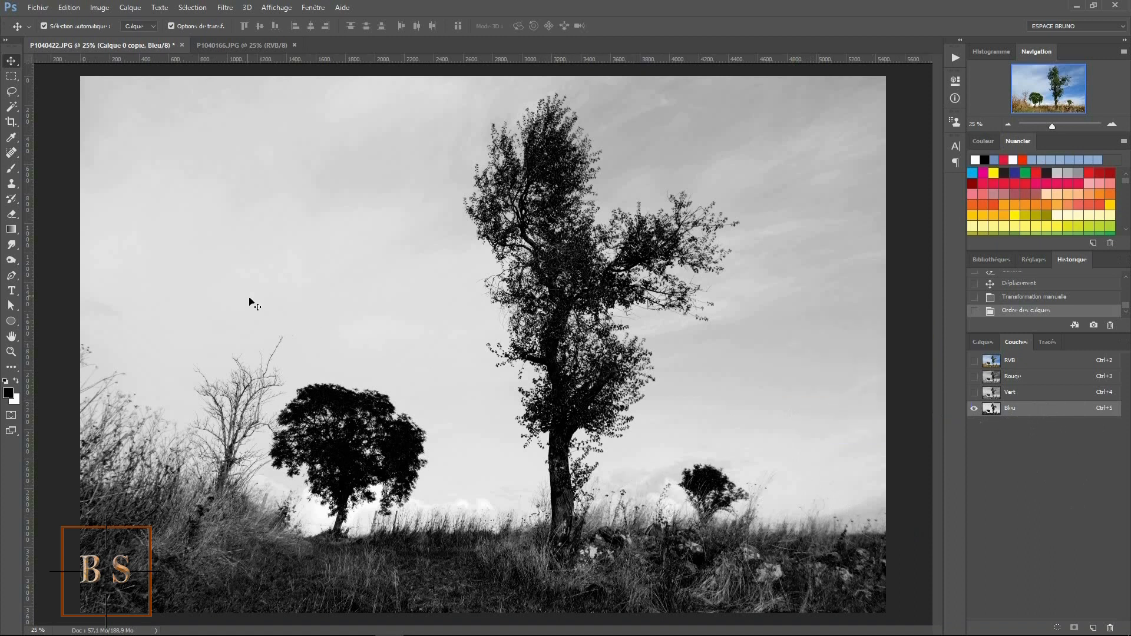
Select the entire canvas and copy the blue channel.
click(193, 8)
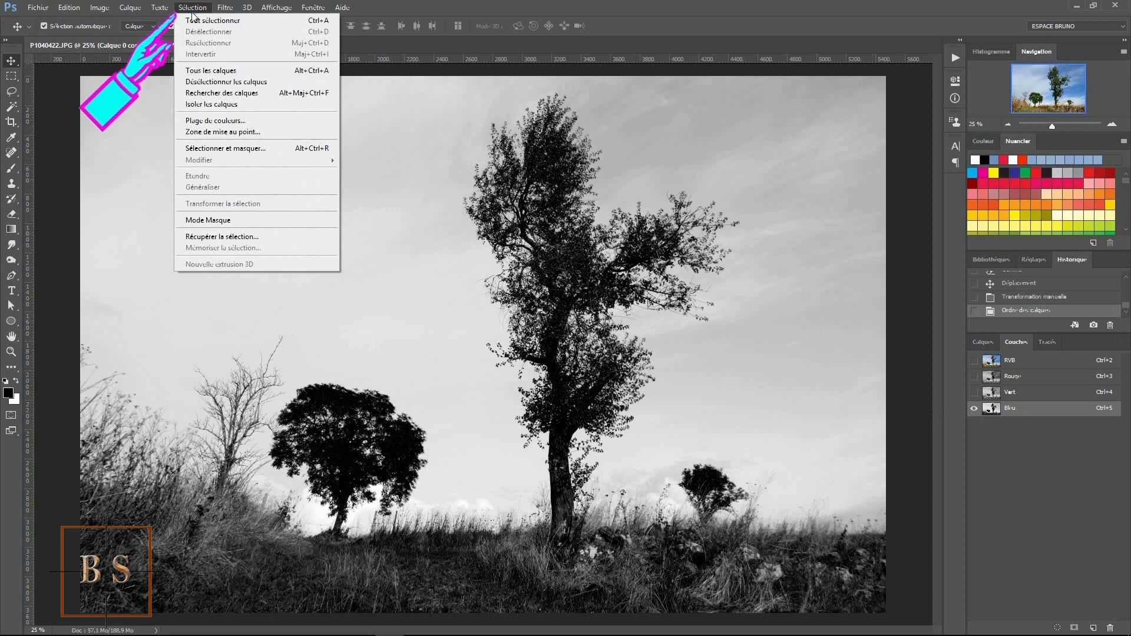
click(198, 21)
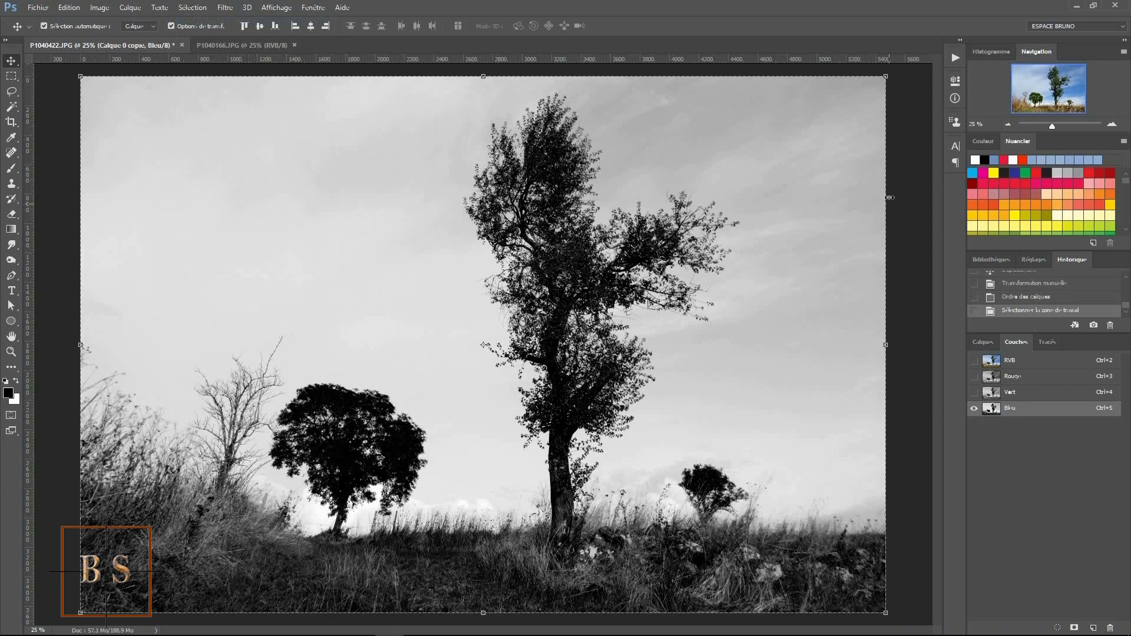
click(69, 9)
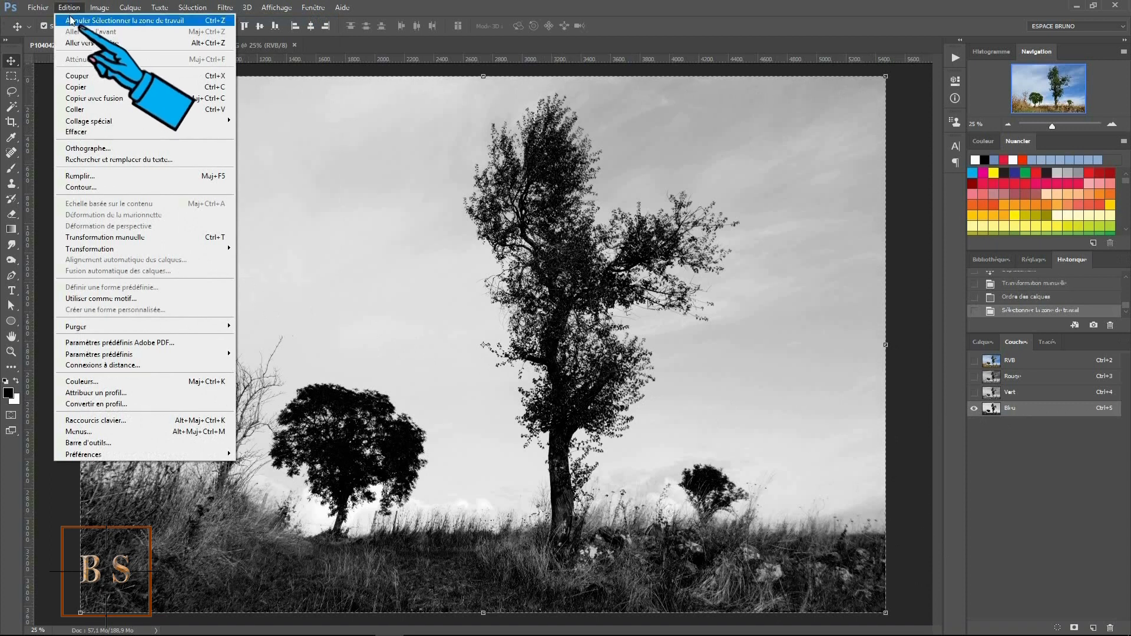
click(75, 89)
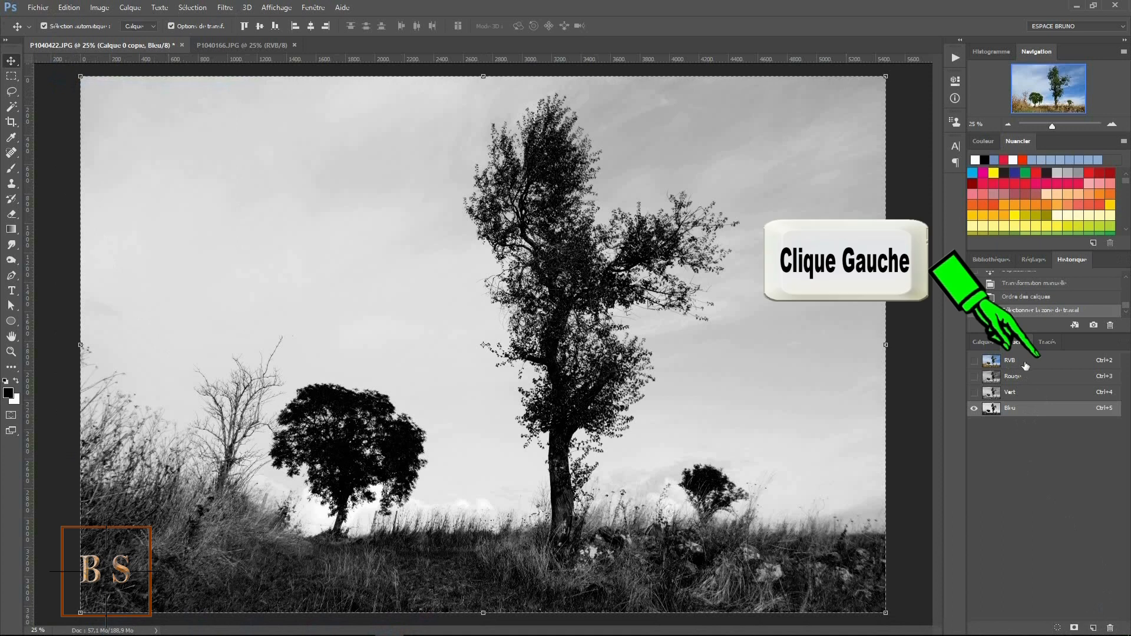
Return to the composite RGB channel and add a layer mask to Calque 0 copie.
click(1045, 360)
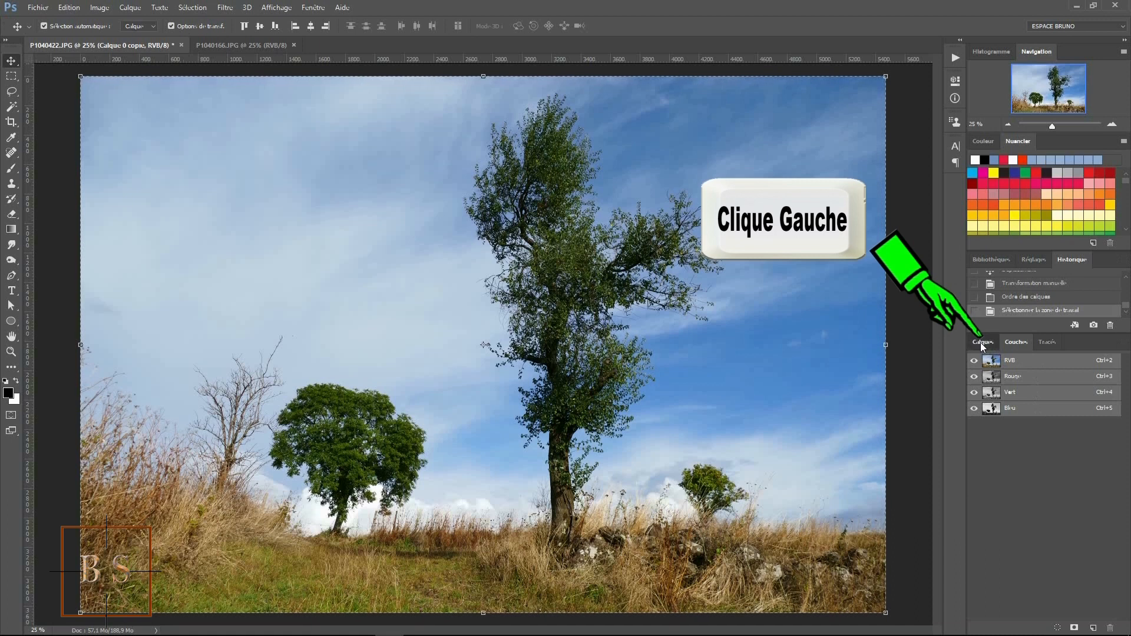
click(982, 344)
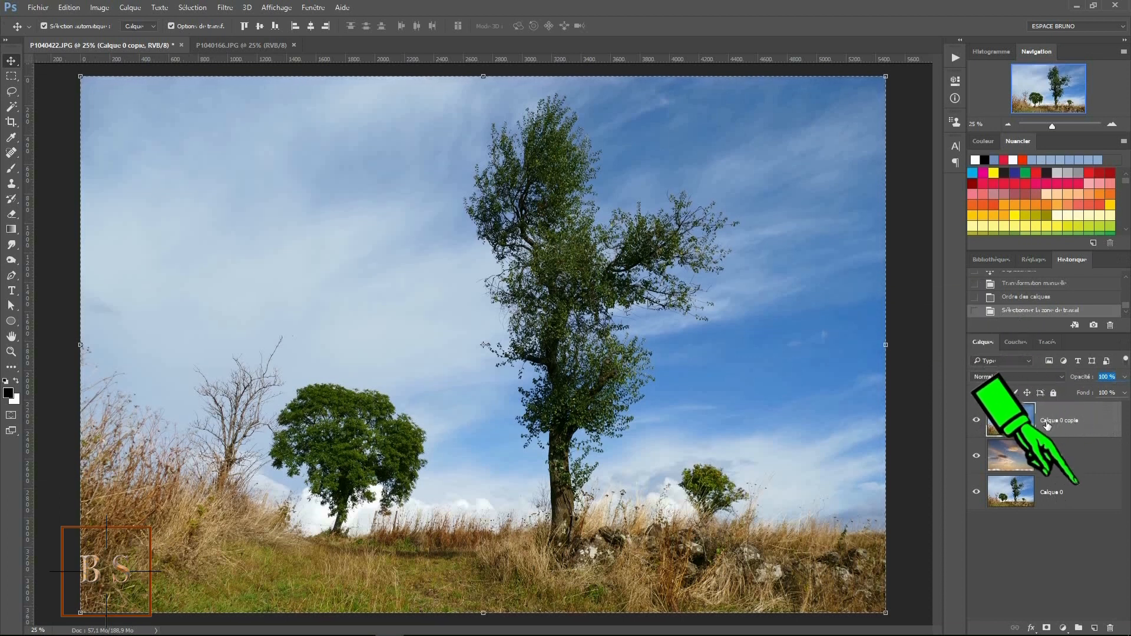
click(1047, 629)
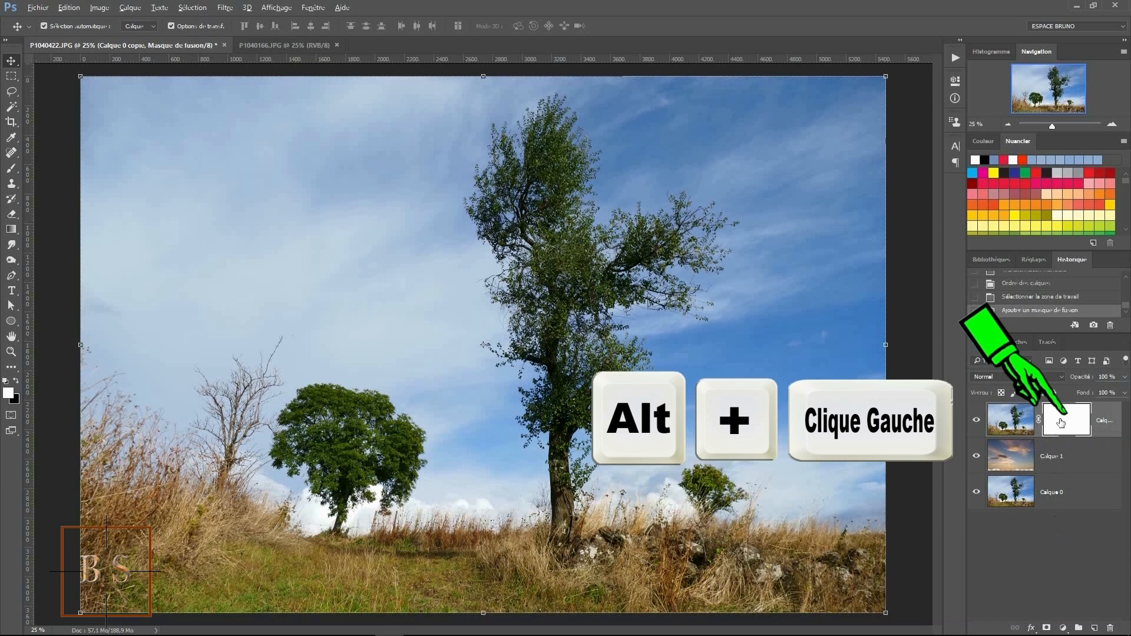
Paste the copied blue channel into the layer mask of Calque 0 copie and invert the mask.
alt+click(1062, 422)
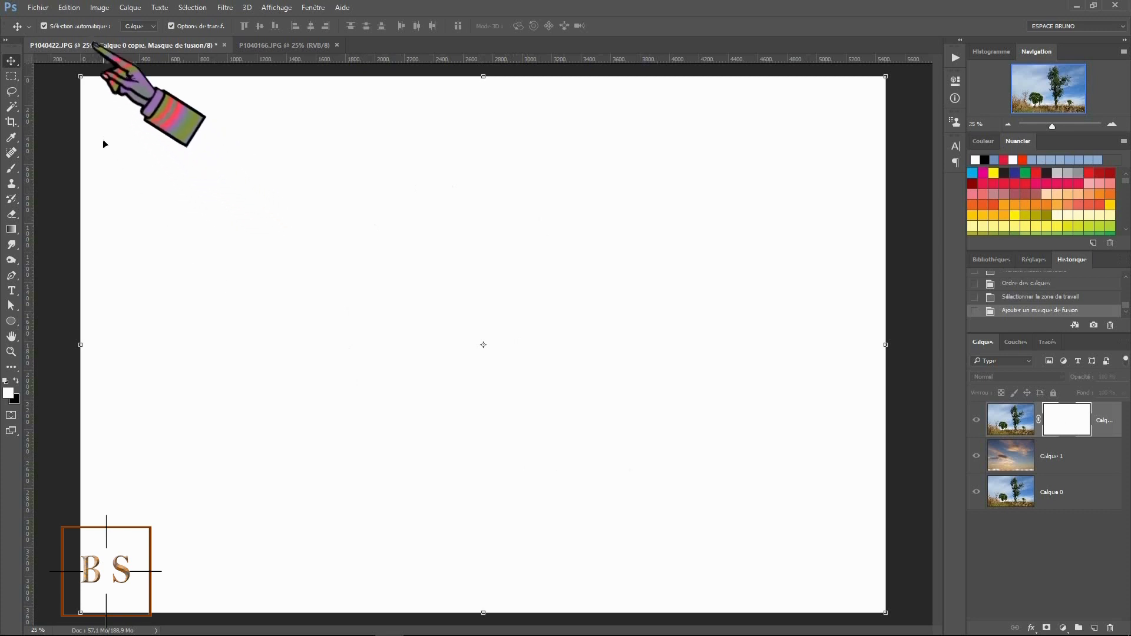
click(69, 8)
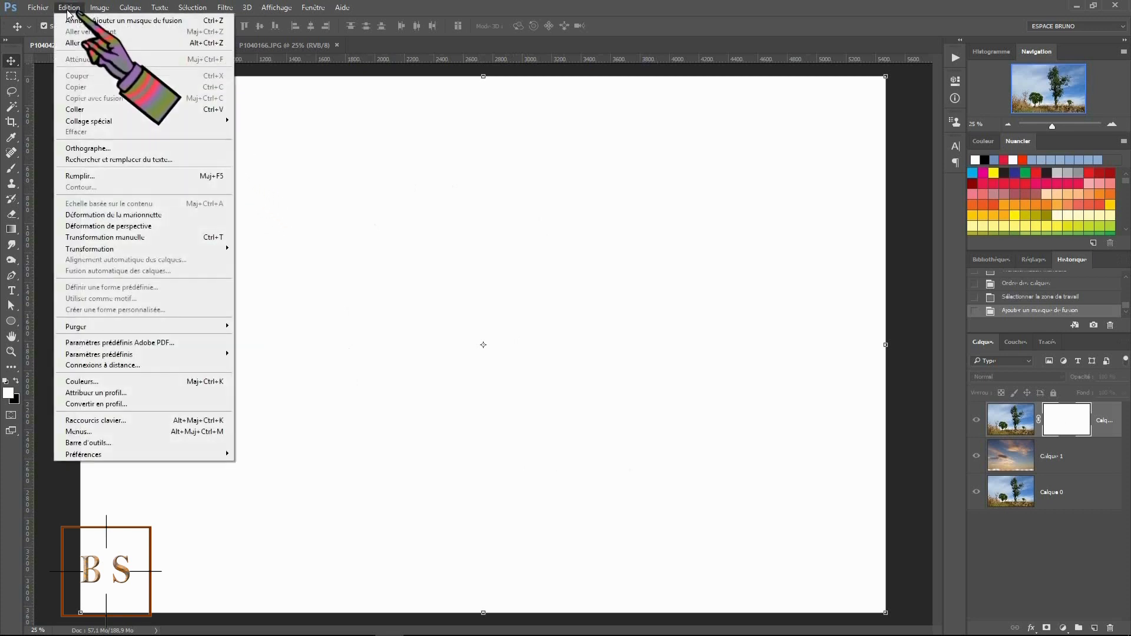
click(76, 110)
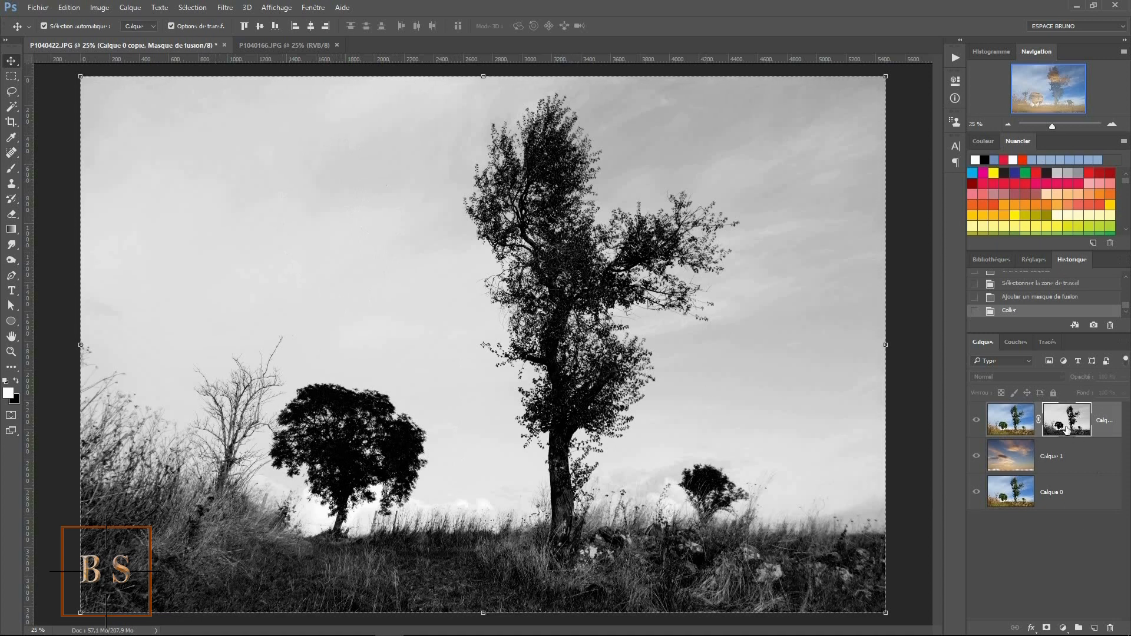
key(ctrl+i)
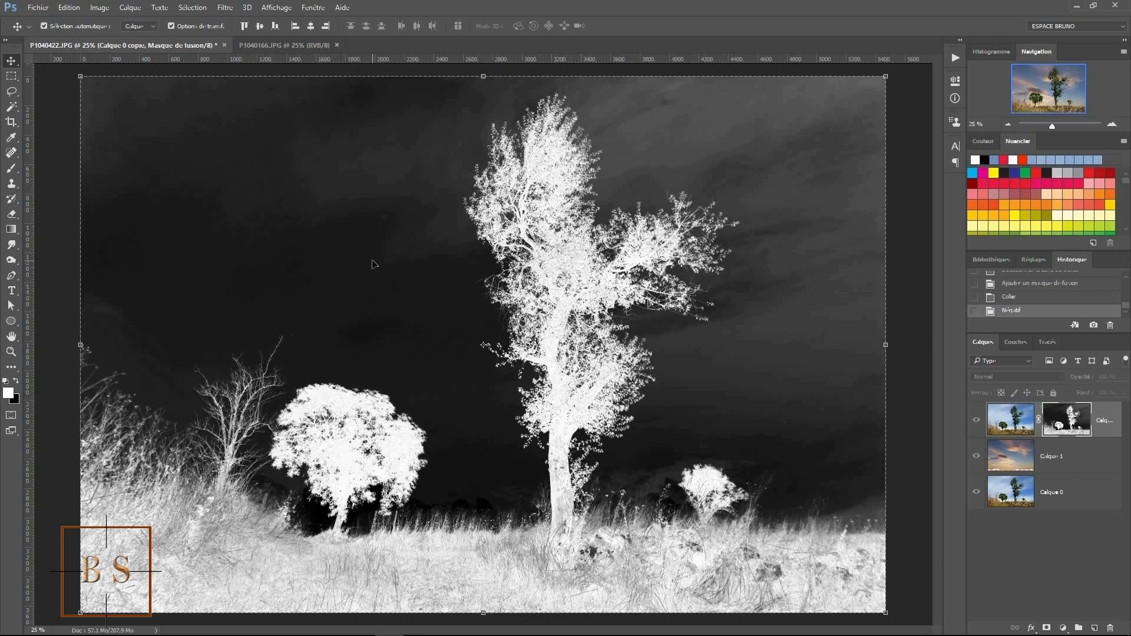
click(1003, 424)
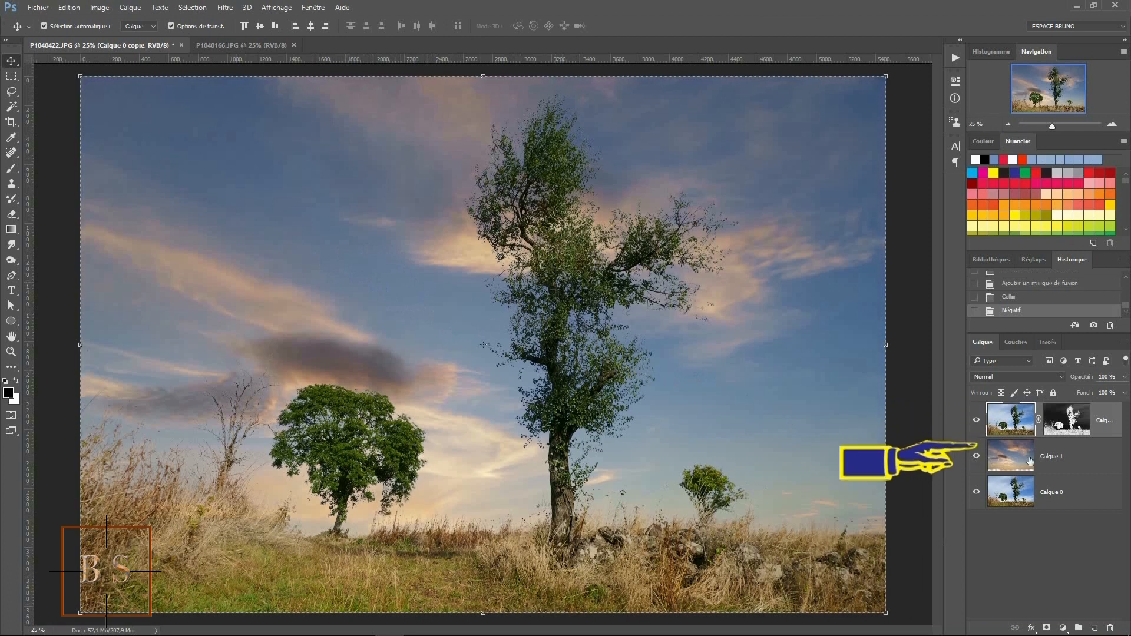
Compare the image with and without Calque 1, then inspect the cutout edges of the bare tree, foliage and grass up close.
click(977, 459)
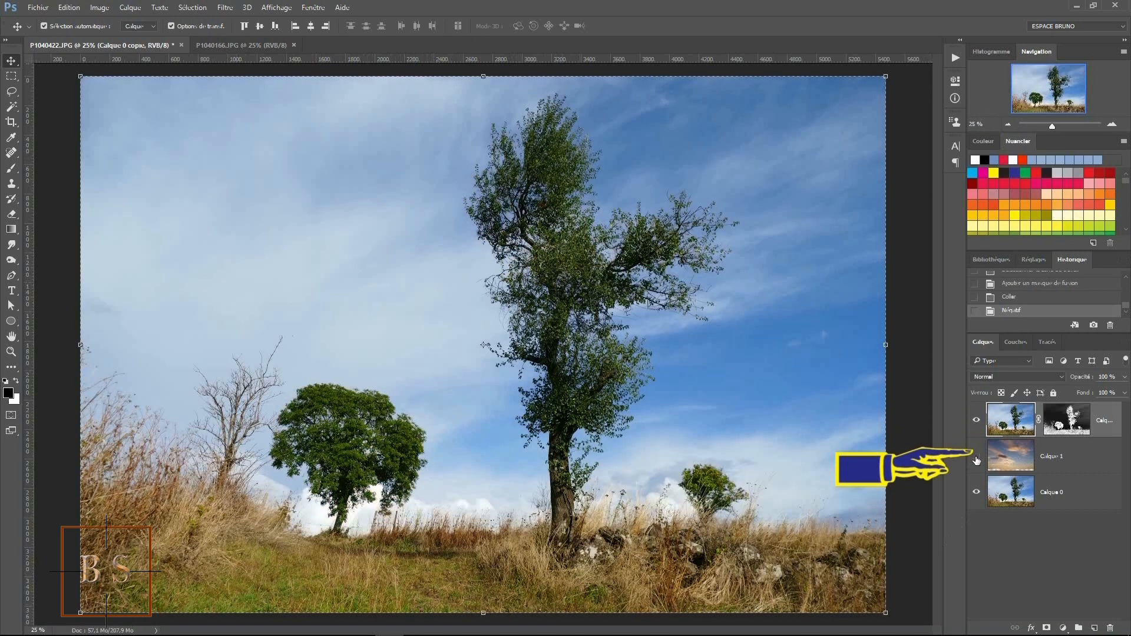
click(977, 459)
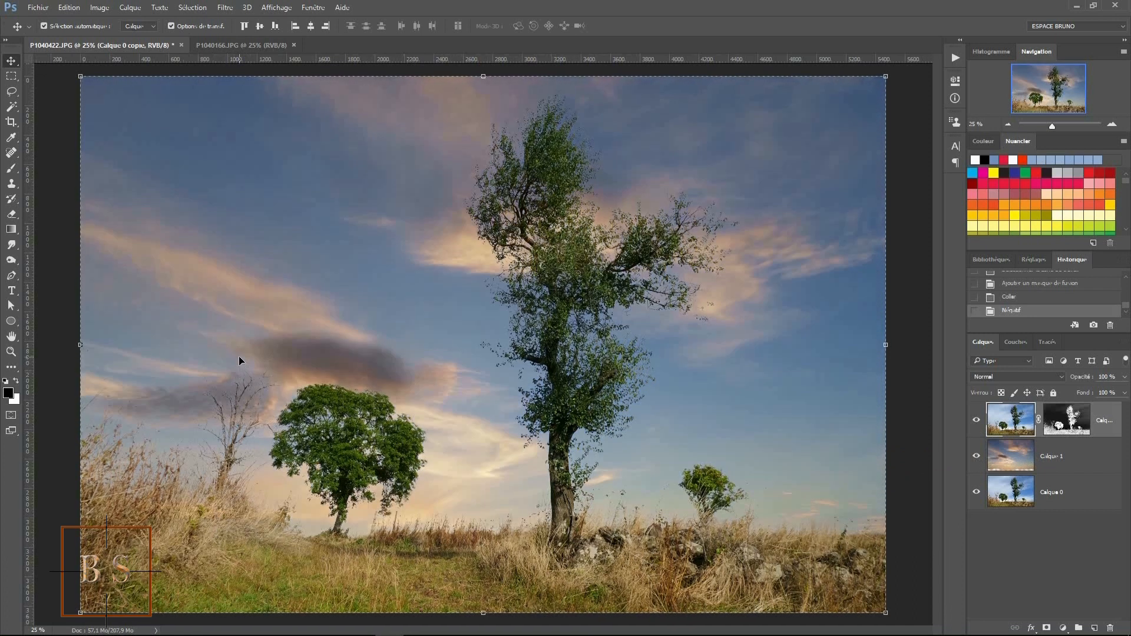
click(11, 351)
drag(139, 320, 421, 570)
drag(456, 141, 454, 289)
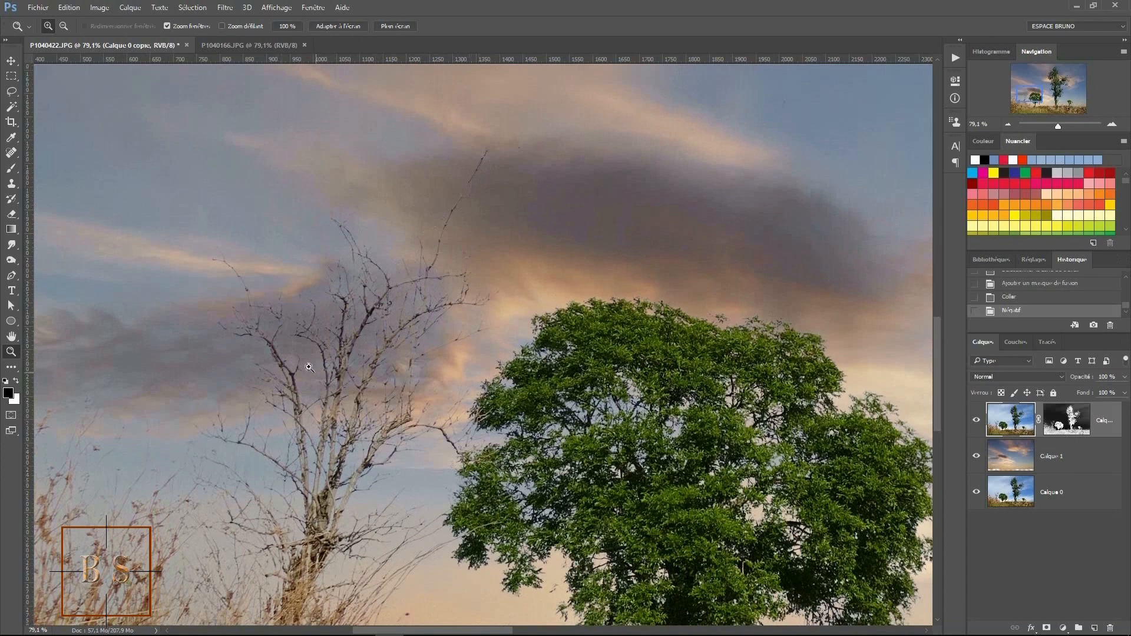
drag(332, 424, 318, 327)
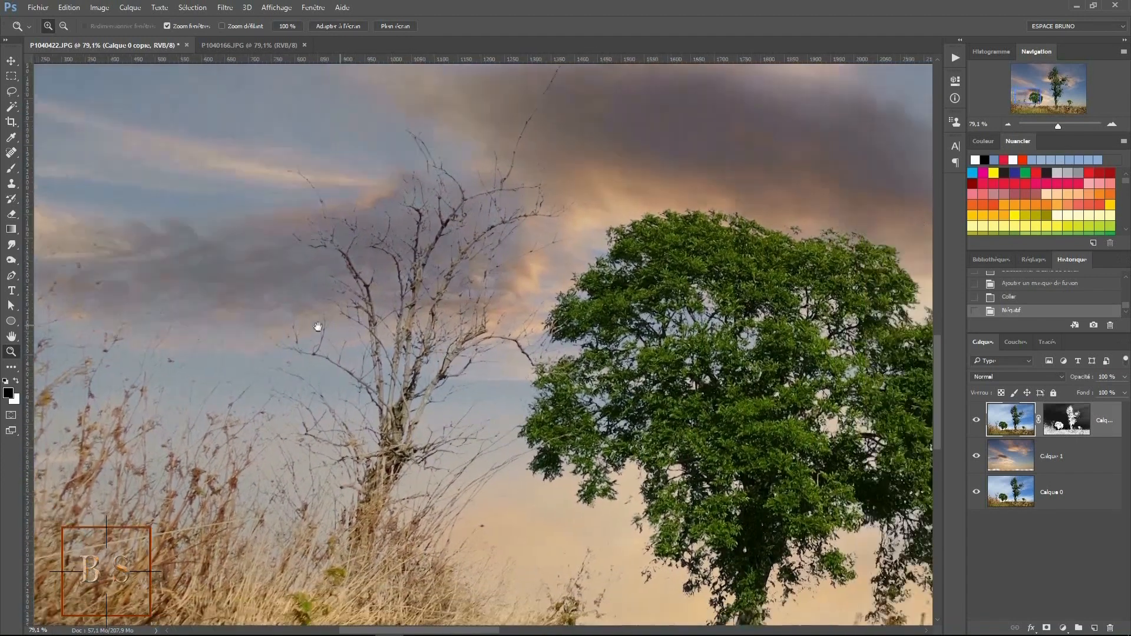
scroll(318, 327, right, 10)
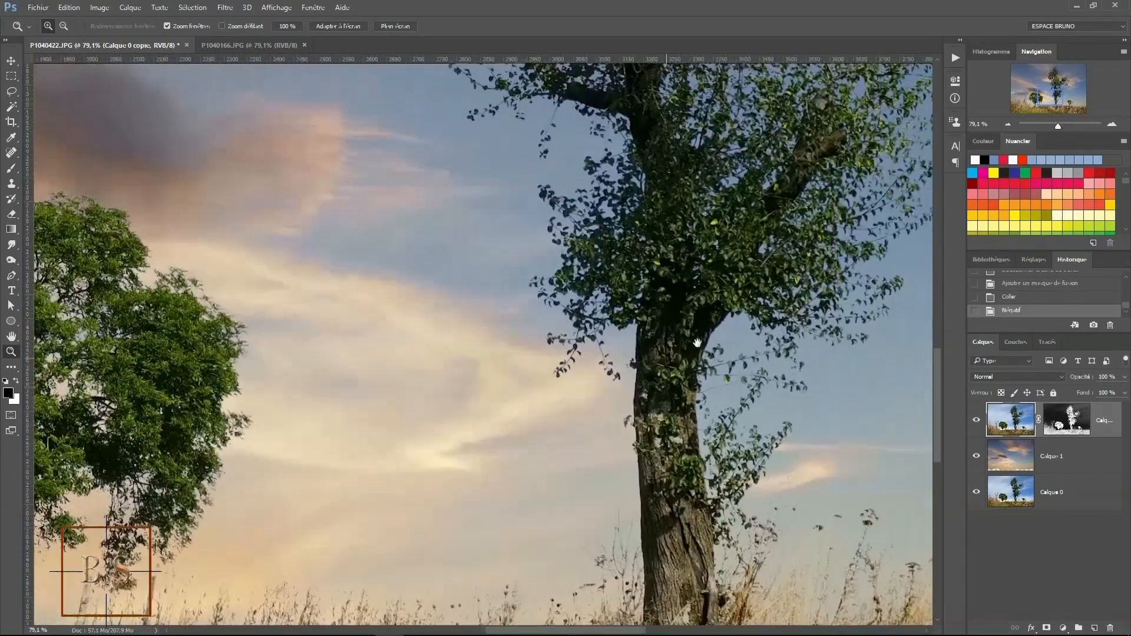
scroll(697, 342, down, 5)
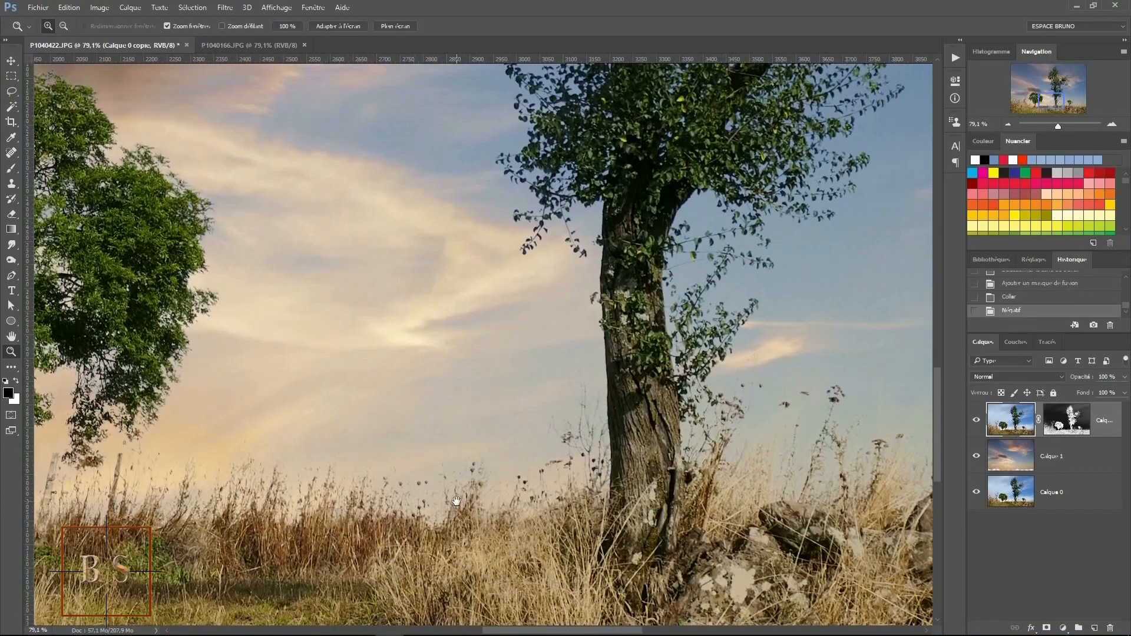
right_click(485, 466)
click(546, 476)
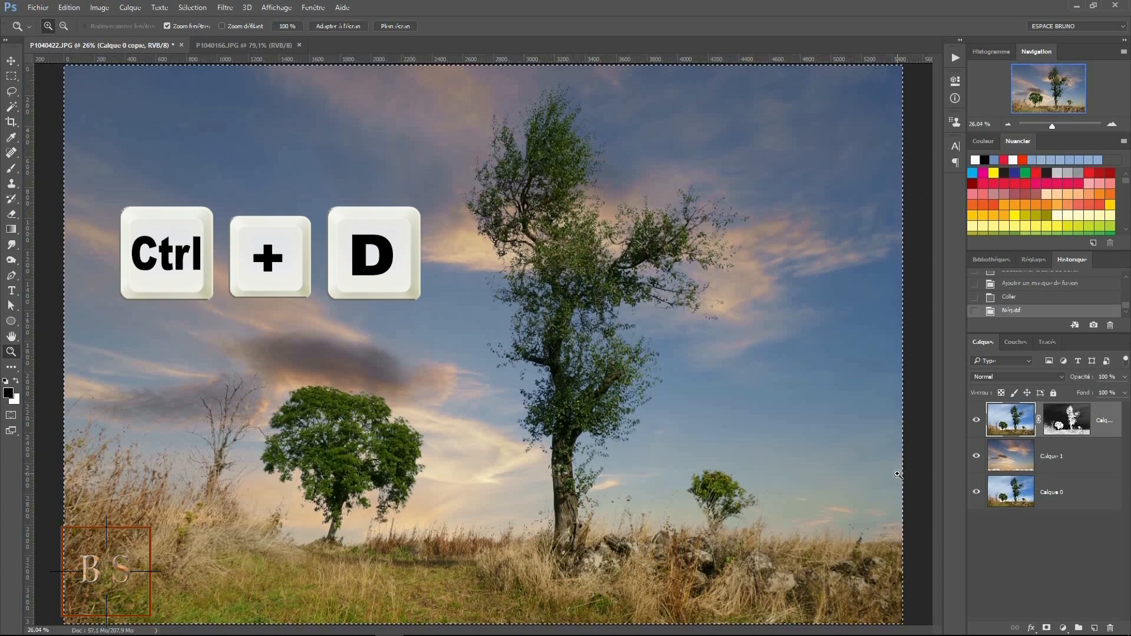
Clear the canvas selection and set up the Burn tool for the Calque 0 copie image with range Tons foncés and exposure 100 %.
key(ctrl+d)
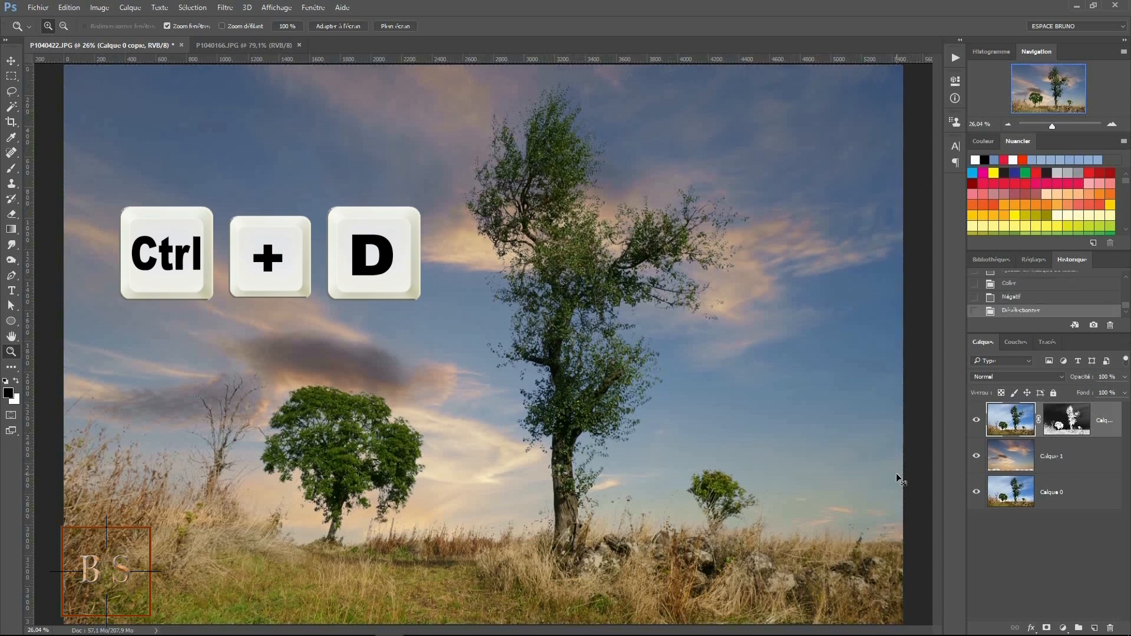
click(1007, 422)
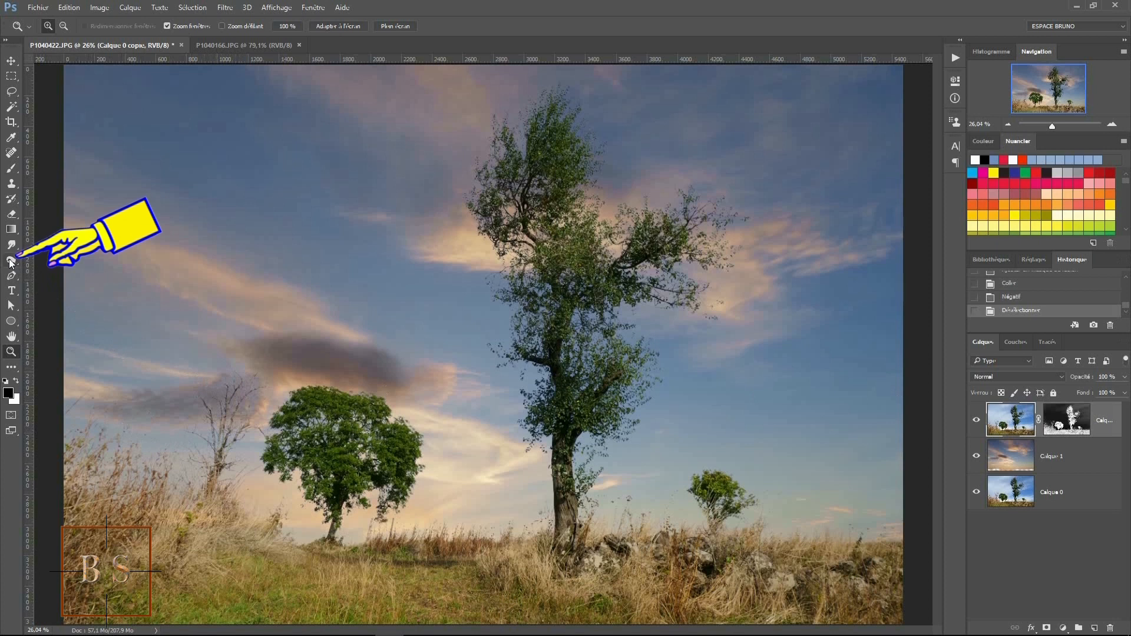
drag(10, 262, 74, 269)
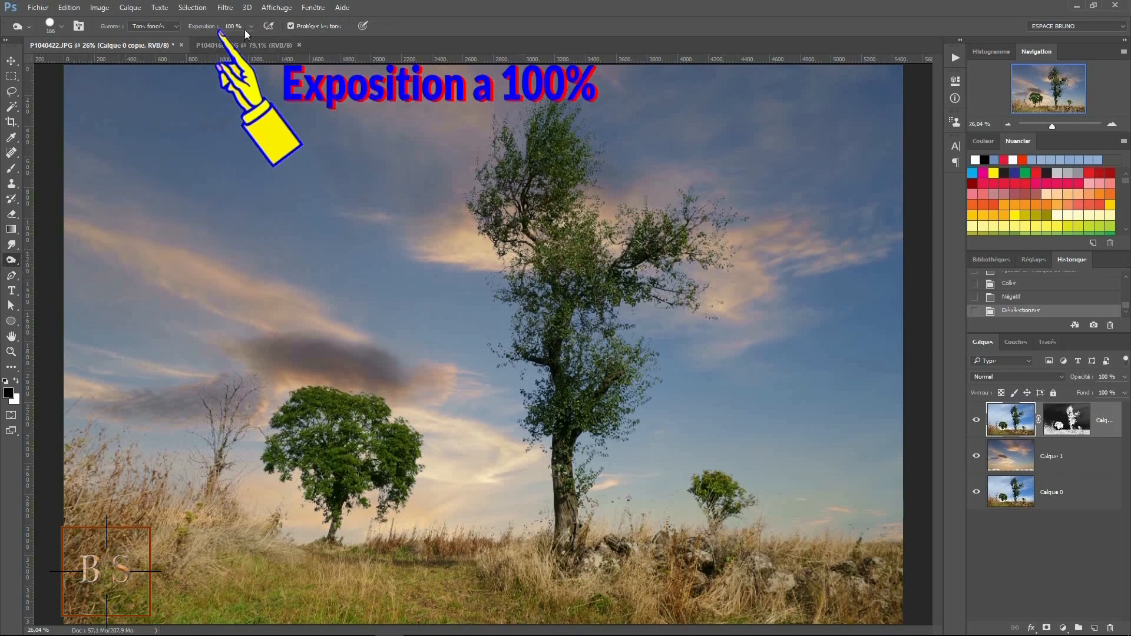
click(163, 28)
click(154, 36)
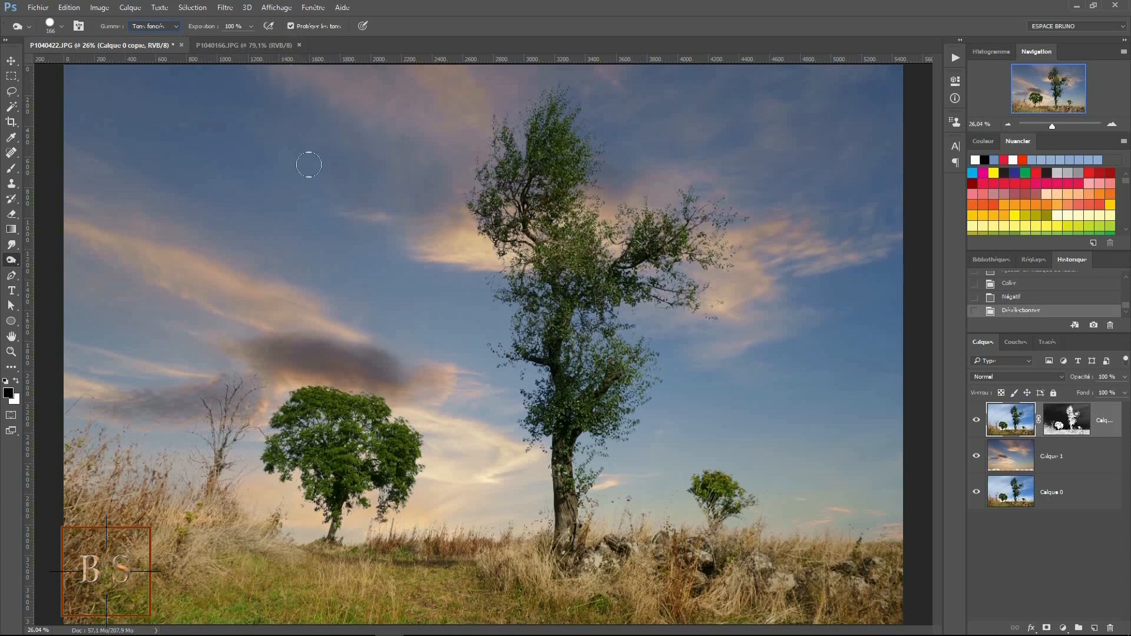
right_click(305, 176)
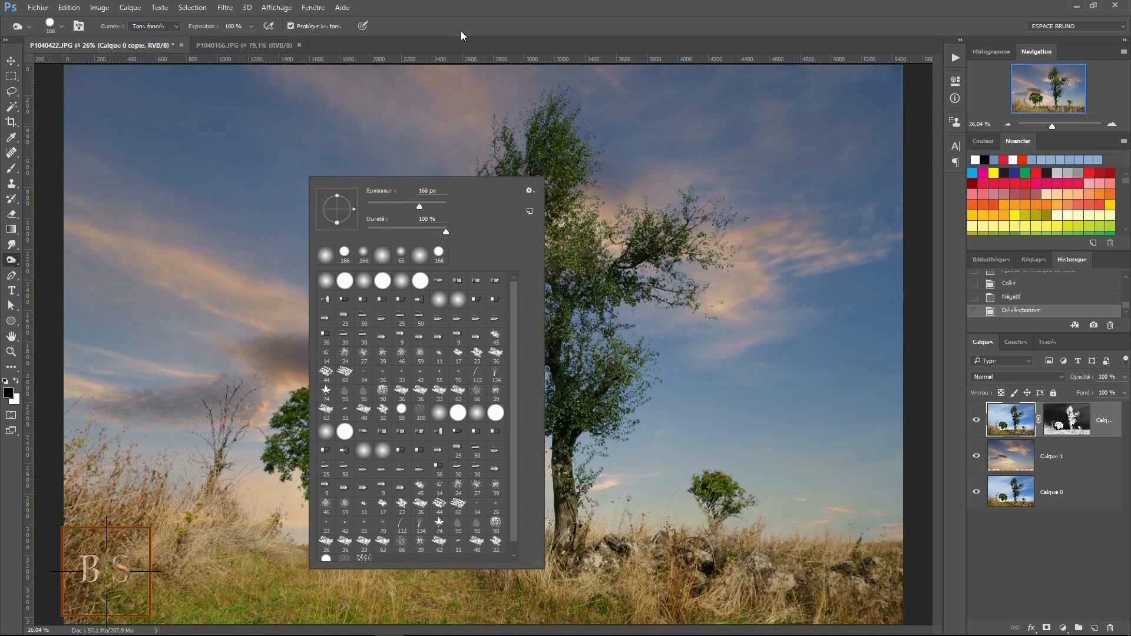
key(Escape)
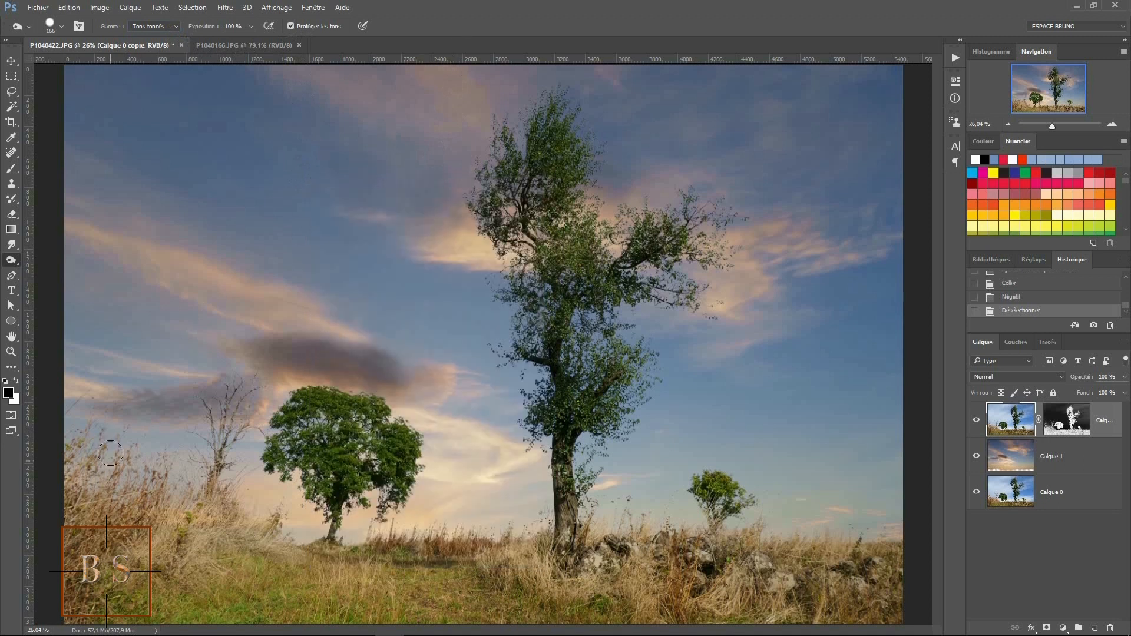
Burn the thin branches of the bare tree with a 79 px brush so they stand out against the sky.
click(11, 353)
drag(62, 330, 468, 541)
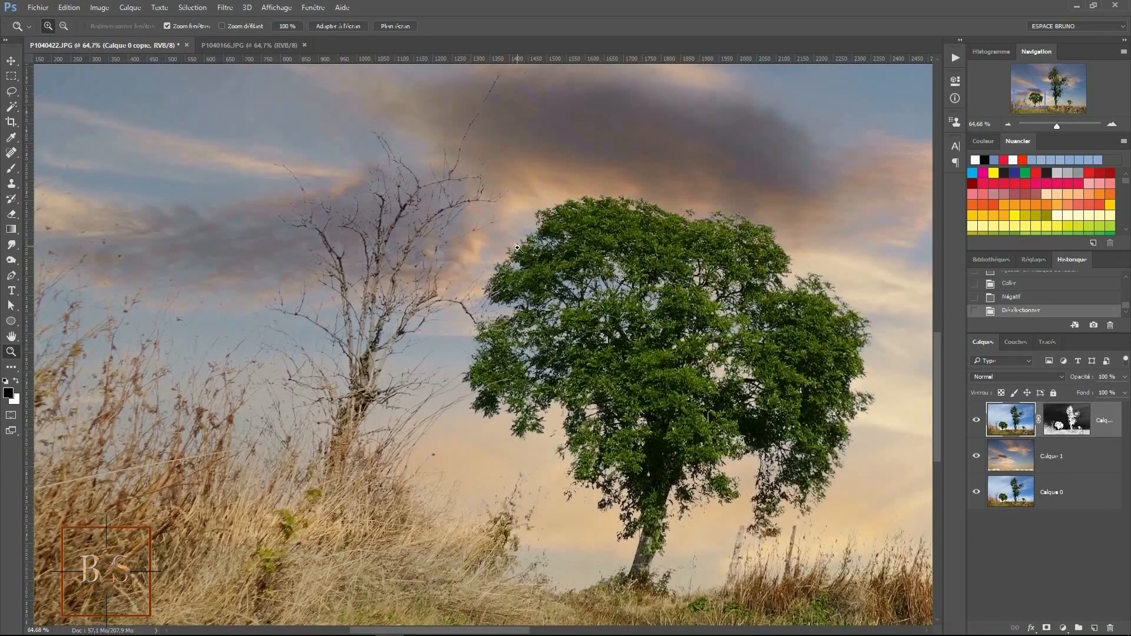
drag(513, 231, 517, 339)
key(o)
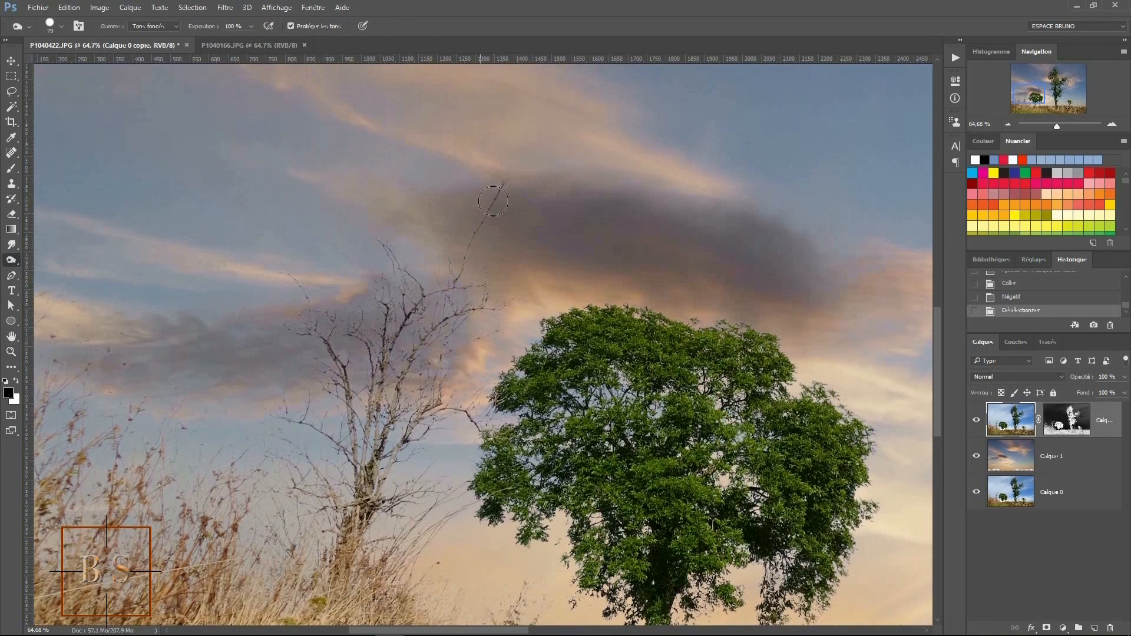
mouse_move(473, 250)
mouse_down()
mouse_move(459, 271)
mouse_move(445, 218)
mouse_move(443, 246)
mouse_up()
mouse_move(453, 301)
mouse_down()
mouse_move(485, 295)
mouse_move(497, 327)
mouse_move(460, 347)
mouse_up()
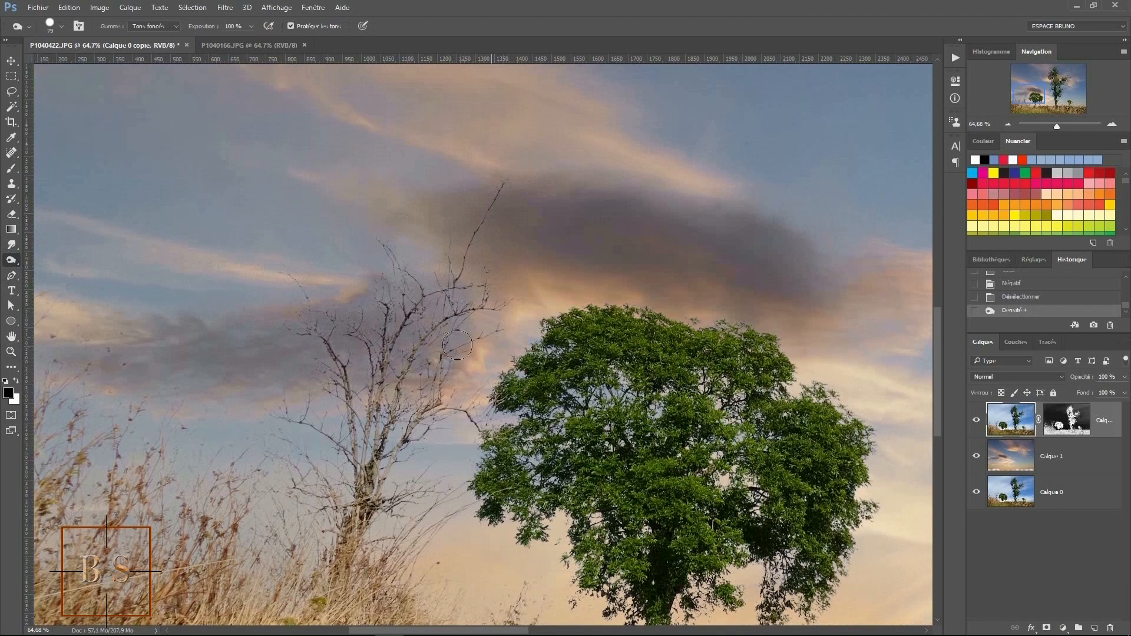
drag(442, 218, 441, 235)
click(454, 307)
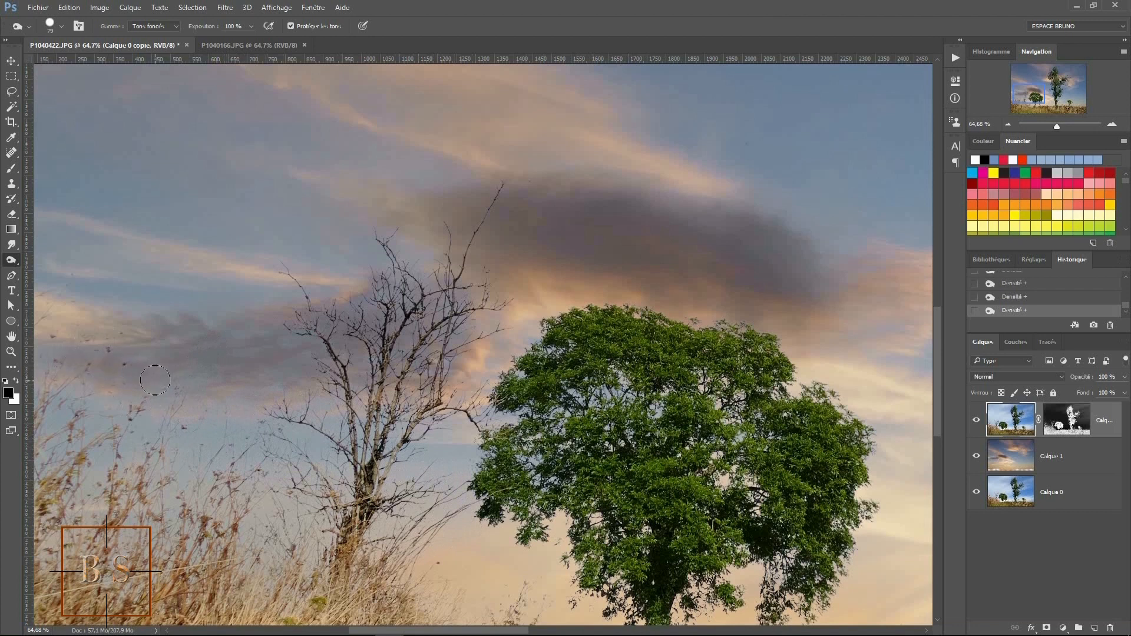
Burn the tall dry stems and twigs rising into the sky at the photo's left edge.
mouse_move(159, 359)
mouse_down()
mouse_move(298, 367)
mouse_move(373, 355)
mouse_up()
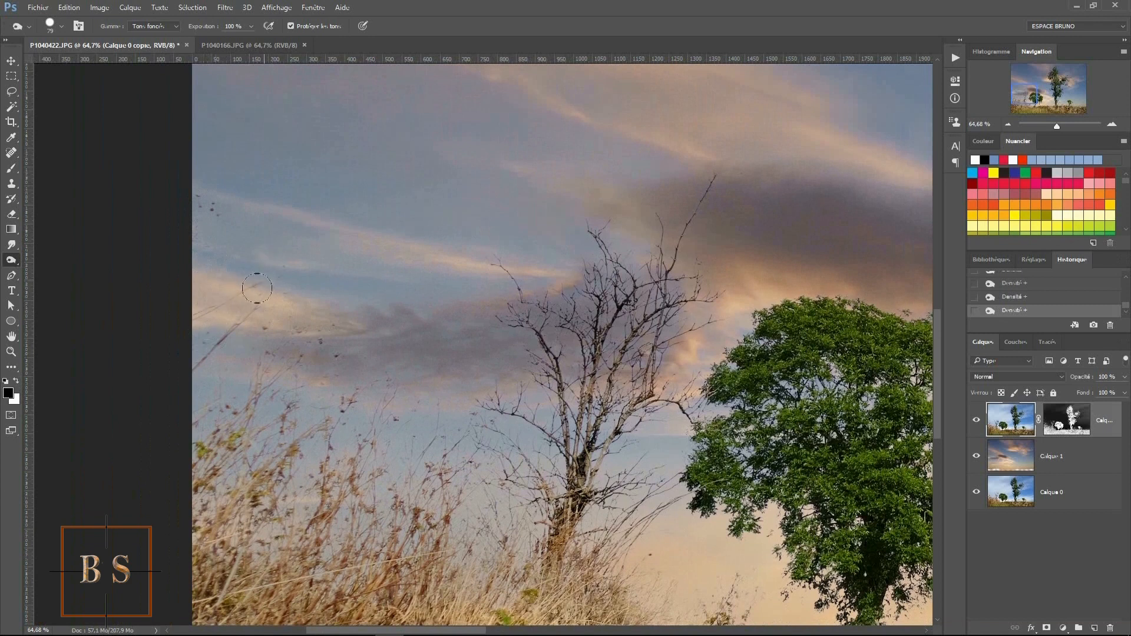
drag(246, 298, 201, 334)
drag(271, 351, 262, 380)
drag(328, 344, 332, 383)
drag(441, 404, 437, 475)
mouse_move(486, 422)
mouse_down()
mouse_move(521, 468)
mouse_move(530, 512)
mouse_move(553, 516)
mouse_move(603, 555)
mouse_move(627, 545)
mouse_move(530, 537)
mouse_move(498, 501)
mouse_move(408, 500)
mouse_move(337, 474)
mouse_move(331, 437)
mouse_move(357, 413)
mouse_move(434, 426)
mouse_move(240, 449)
mouse_move(295, 395)
mouse_move(221, 393)
mouse_up()
mouse_move(241, 337)
mouse_down()
mouse_move(215, 315)
mouse_move(274, 268)
mouse_up()
mouse_move(196, 260)
mouse_down()
mouse_move(211, 187)
mouse_move(206, 219)
mouse_move(199, 210)
mouse_move(207, 200)
mouse_move(207, 258)
mouse_move(274, 286)
mouse_move(307, 278)
mouse_move(314, 322)
mouse_move(395, 369)
mouse_move(377, 349)
mouse_move(371, 371)
mouse_move(370, 337)
mouse_move(391, 404)
mouse_move(353, 377)
mouse_up()
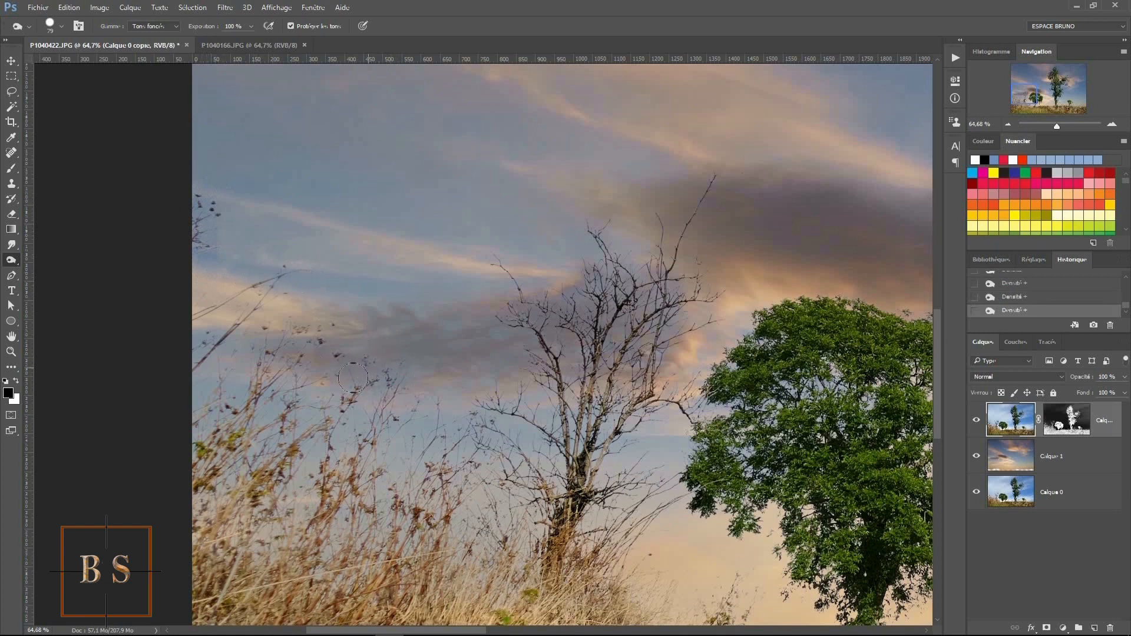
mouse_move(329, 332)
mouse_down()
mouse_move(317, 310)
mouse_move(260, 328)
mouse_move(258, 347)
mouse_move(317, 377)
mouse_up()
Soften the Burn brush to 0 % hardness, enlarge it to 139 px and lower the exposure to 50 %.
scroll(550, 548, down, 5)
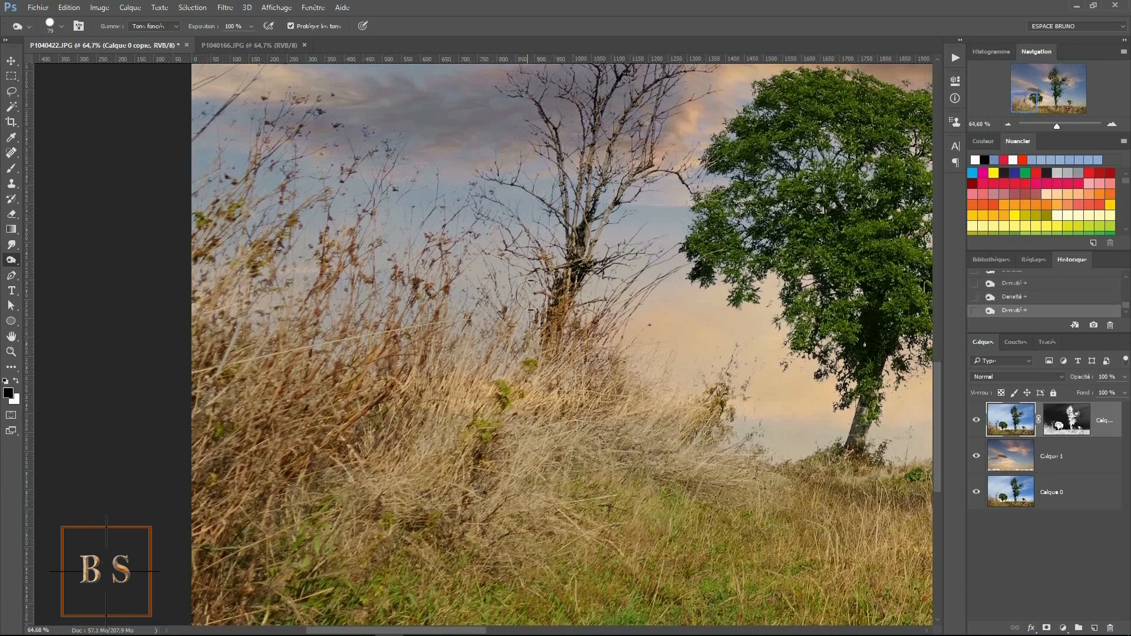
right_click(519, 293)
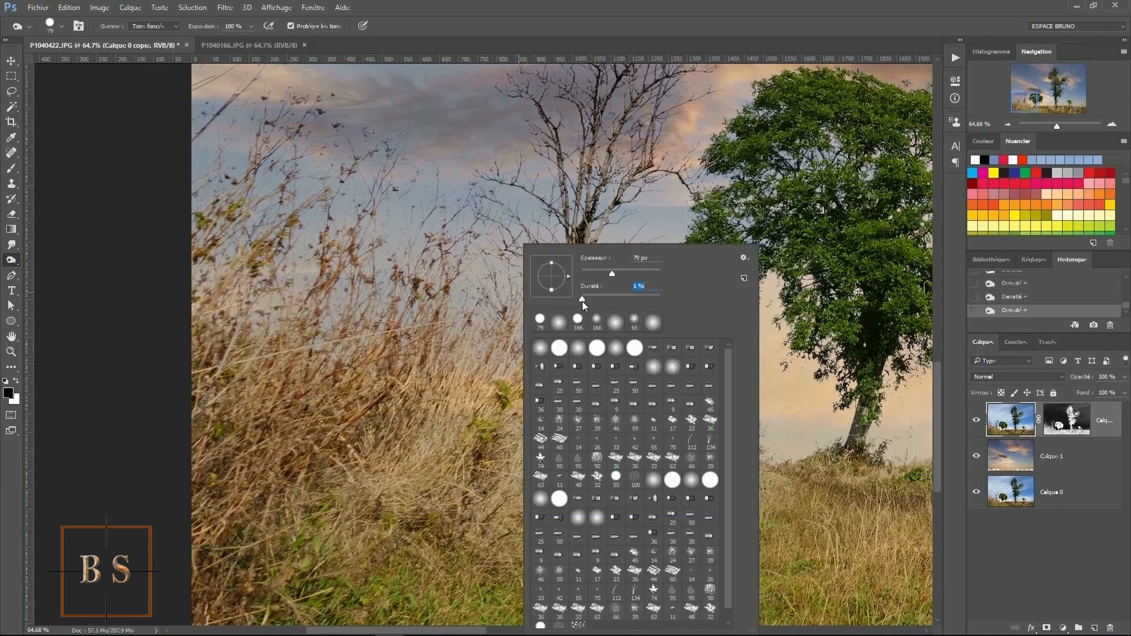
click(250, 27)
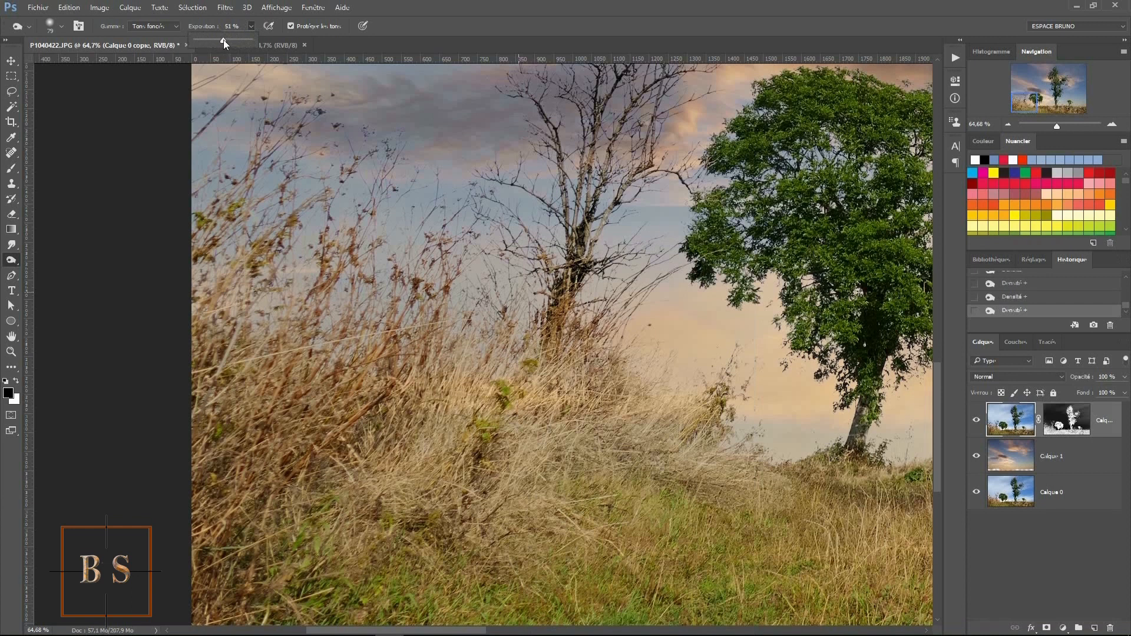
right_click(308, 321)
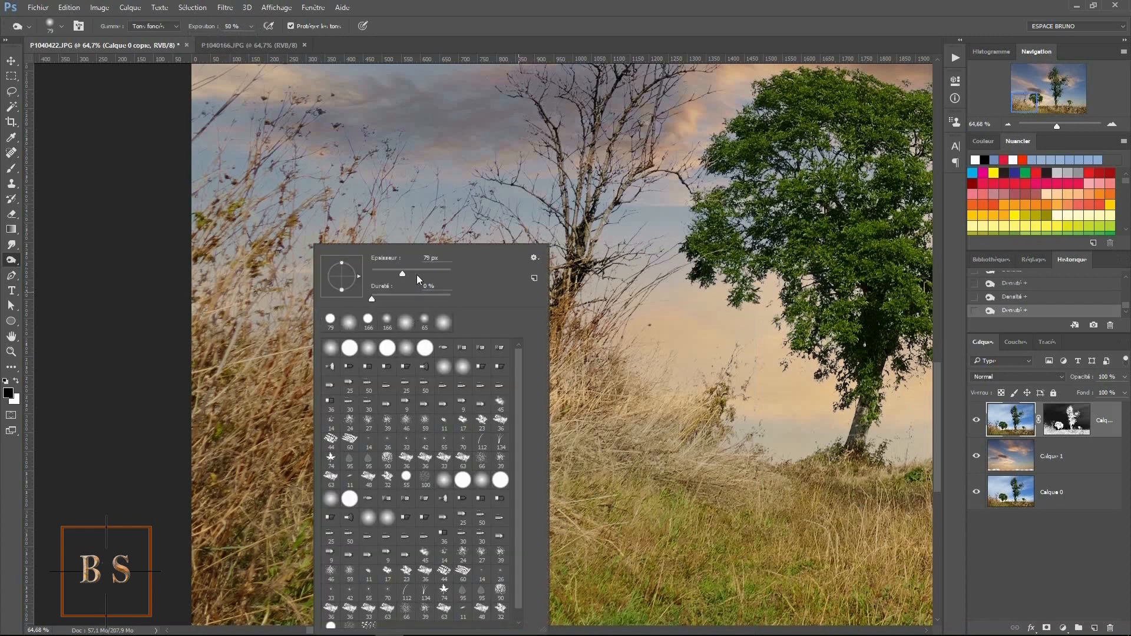
click(418, 270)
click(294, 311)
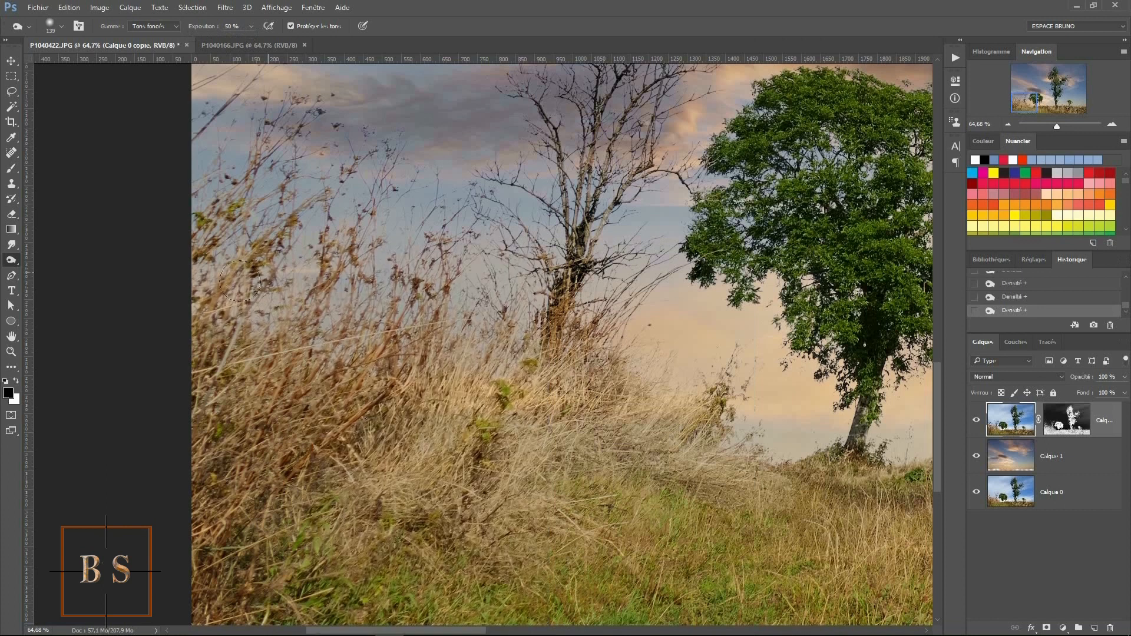
Burn the dry grass around the bare tree at 50 % exposure and the stems beside the large trunk at 100 %.
mouse_move(209, 227)
mouse_down()
mouse_move(257, 258)
mouse_move(273, 298)
mouse_move(262, 312)
mouse_move(336, 344)
mouse_move(437, 317)
mouse_move(462, 346)
mouse_move(539, 344)
mouse_move(582, 384)
mouse_move(614, 363)
mouse_move(624, 377)
mouse_move(634, 341)
mouse_move(656, 394)
mouse_move(609, 348)
mouse_move(564, 393)
mouse_move(483, 359)
mouse_move(473, 292)
mouse_move(412, 235)
mouse_move(381, 166)
mouse_move(292, 195)
mouse_move(182, 261)
mouse_move(258, 143)
mouse_move(289, 241)
mouse_move(261, 342)
mouse_move(412, 346)
mouse_up()
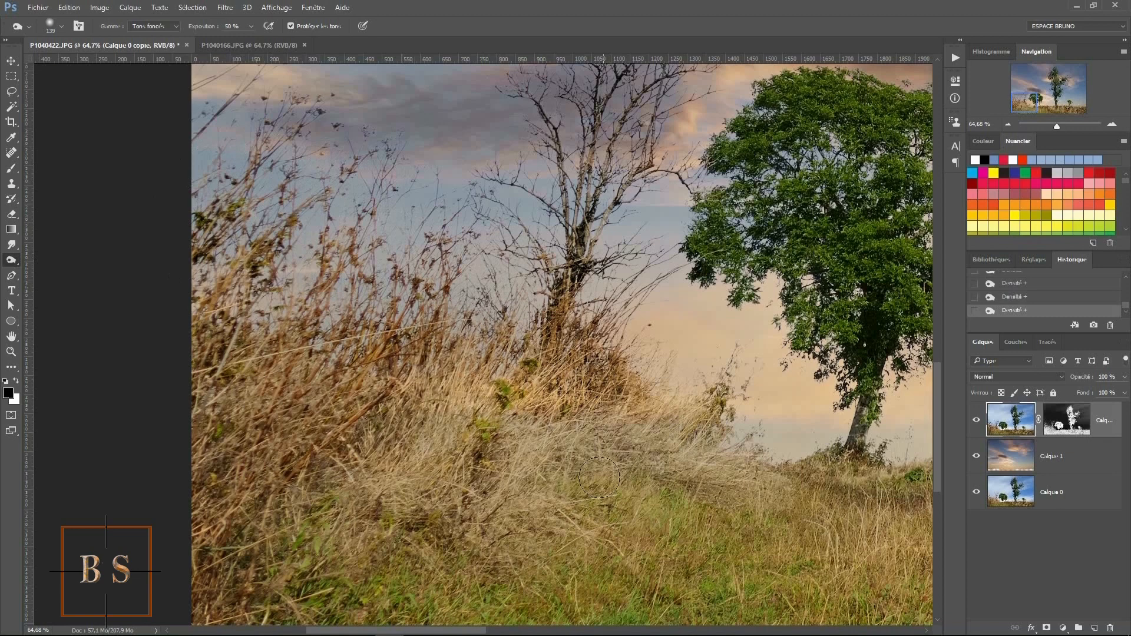
drag(757, 472, 258, 447)
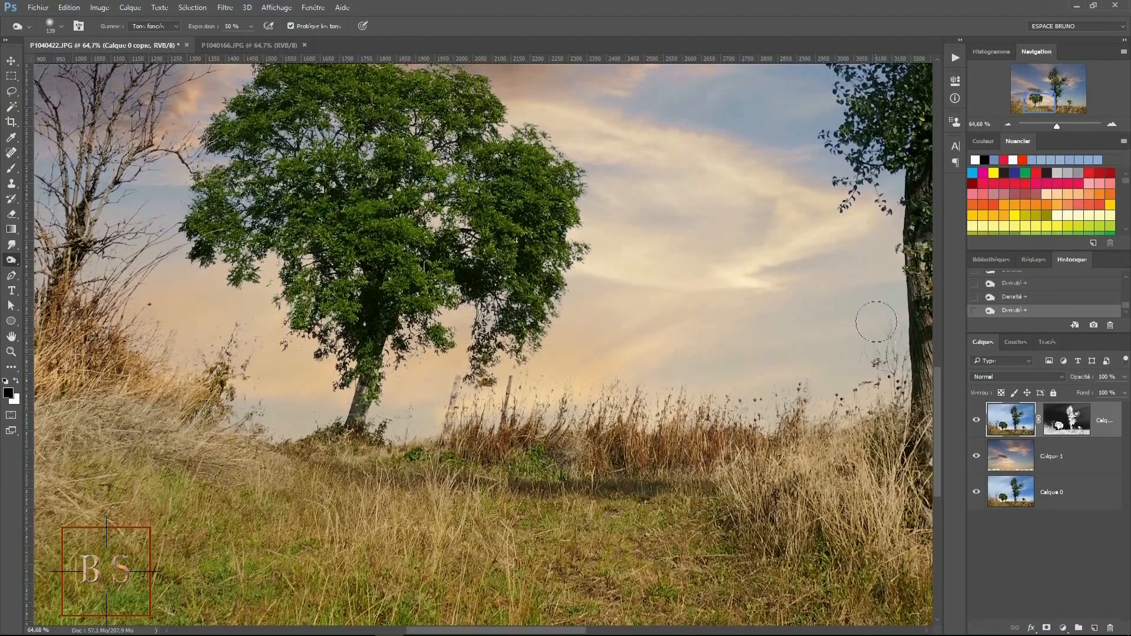
drag(803, 373, 381, 377)
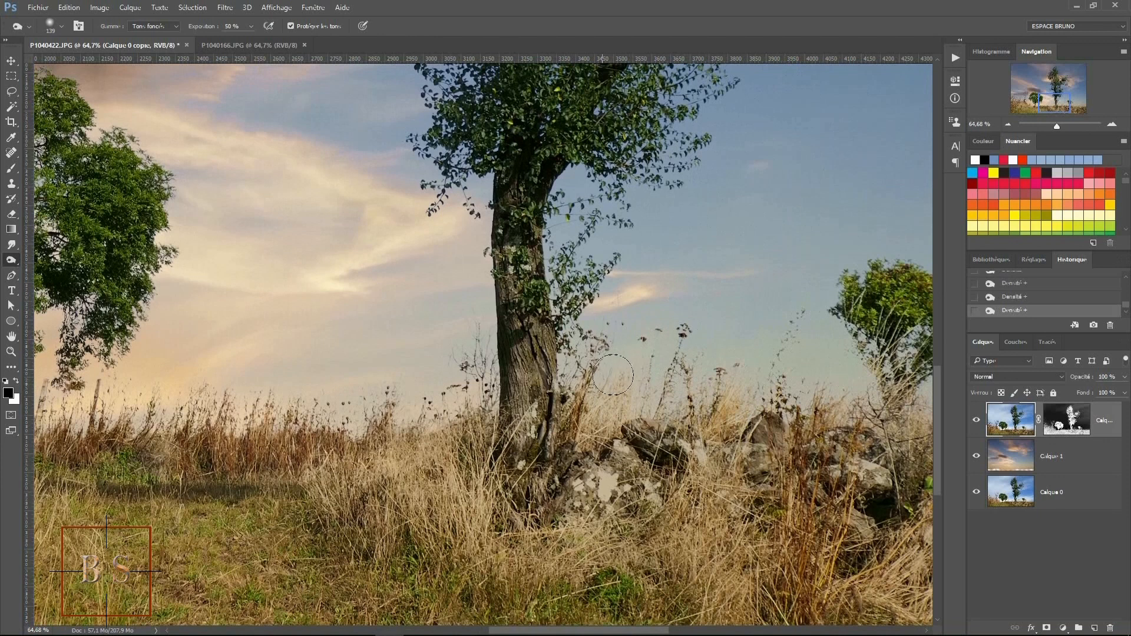
key(0)
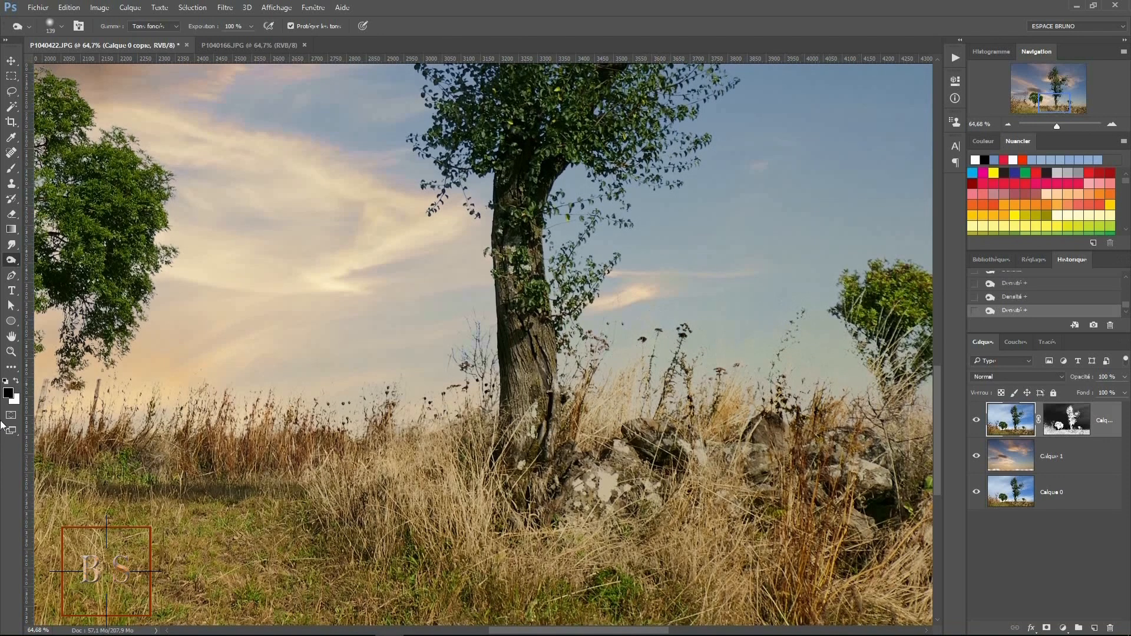
Target the top layer's mask and set up a hard-edged white Brush of 363 px at 31 % opacity.
click(11, 352)
right_click(237, 387)
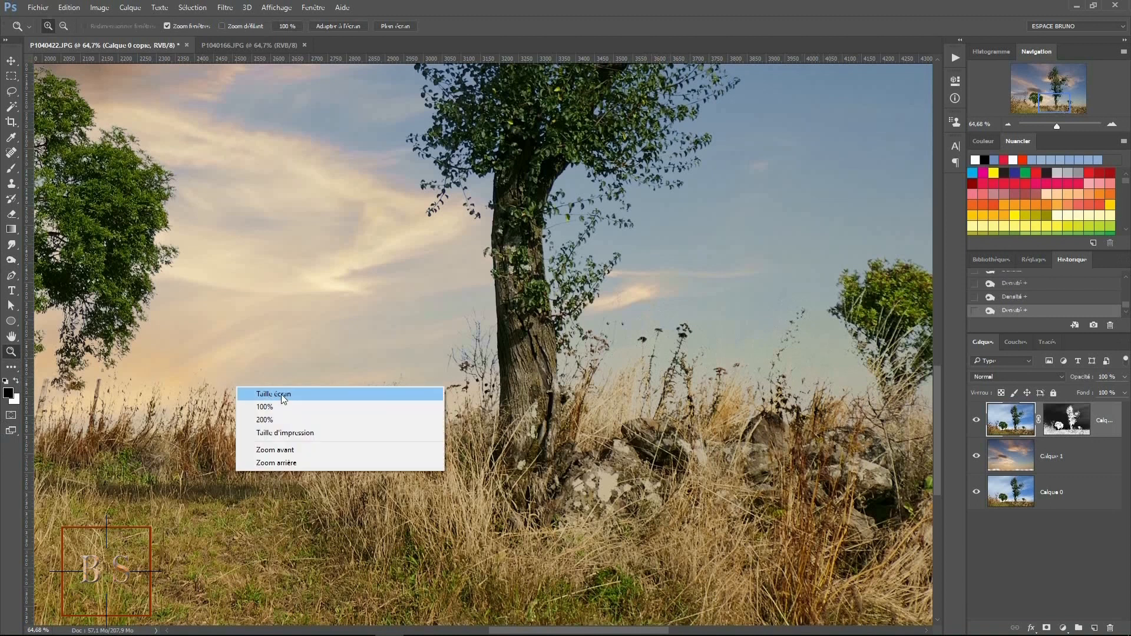
click(281, 394)
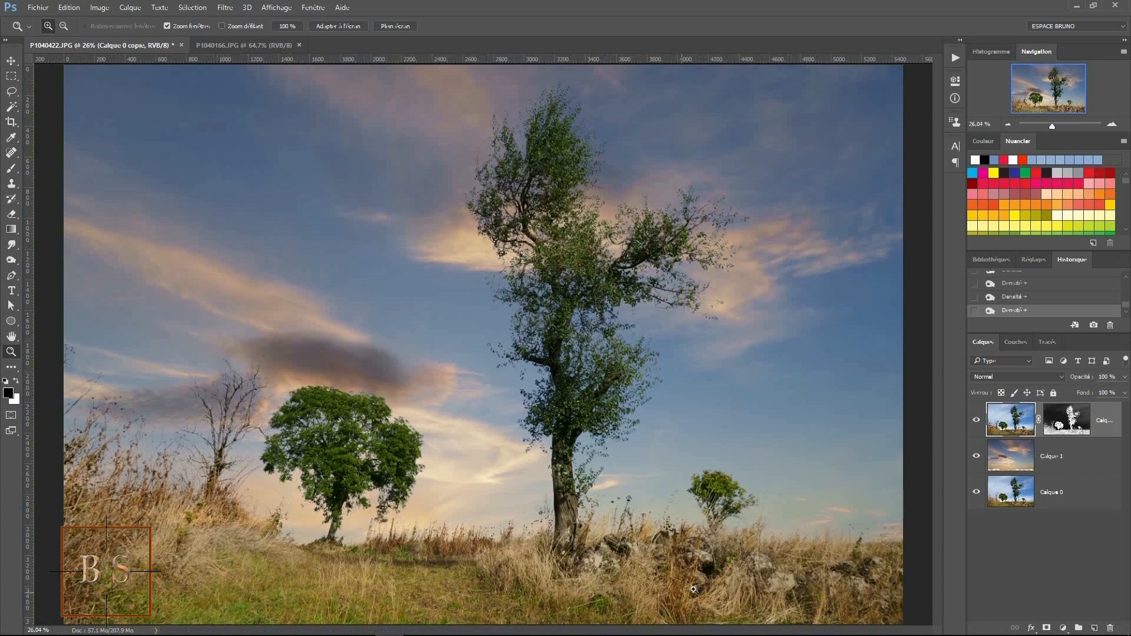
click(1071, 416)
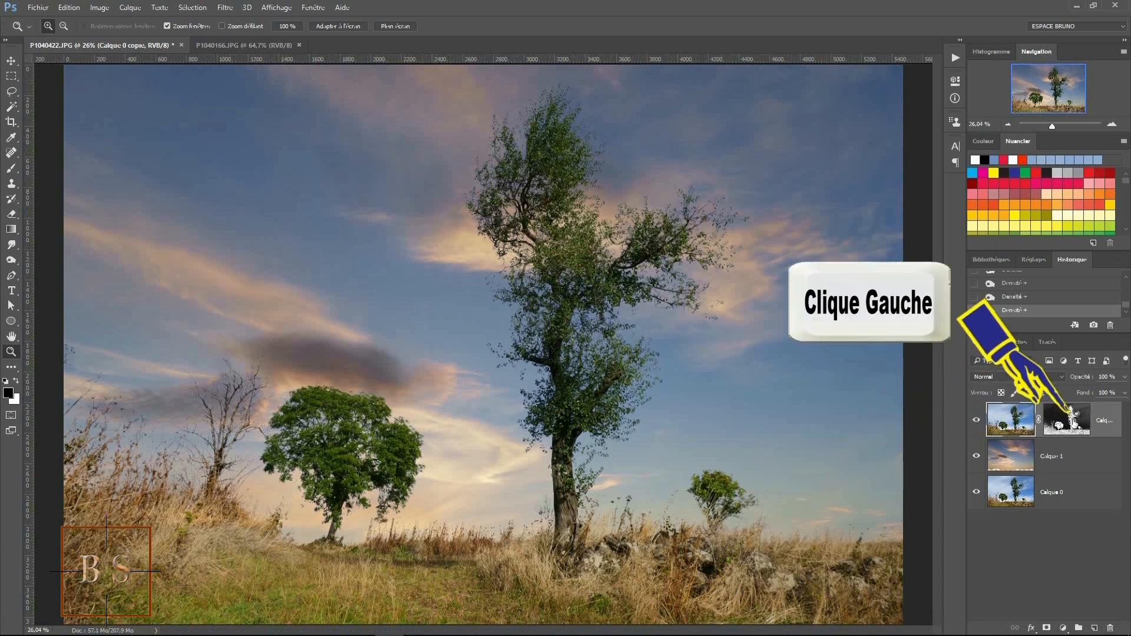
click(1071, 417)
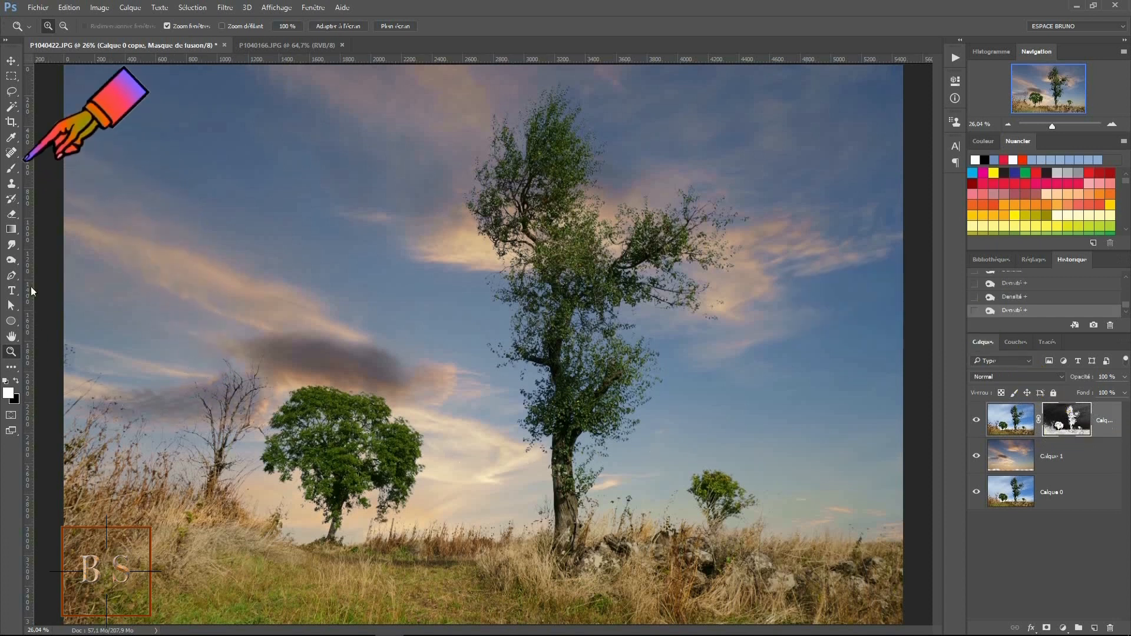
click(10, 173)
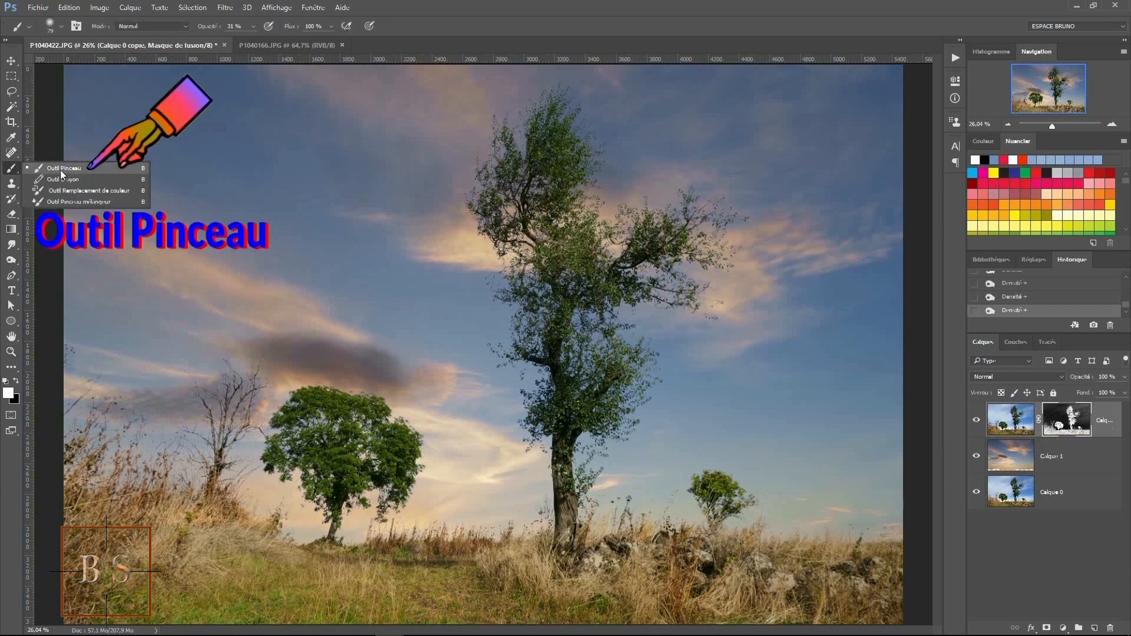
click(61, 171)
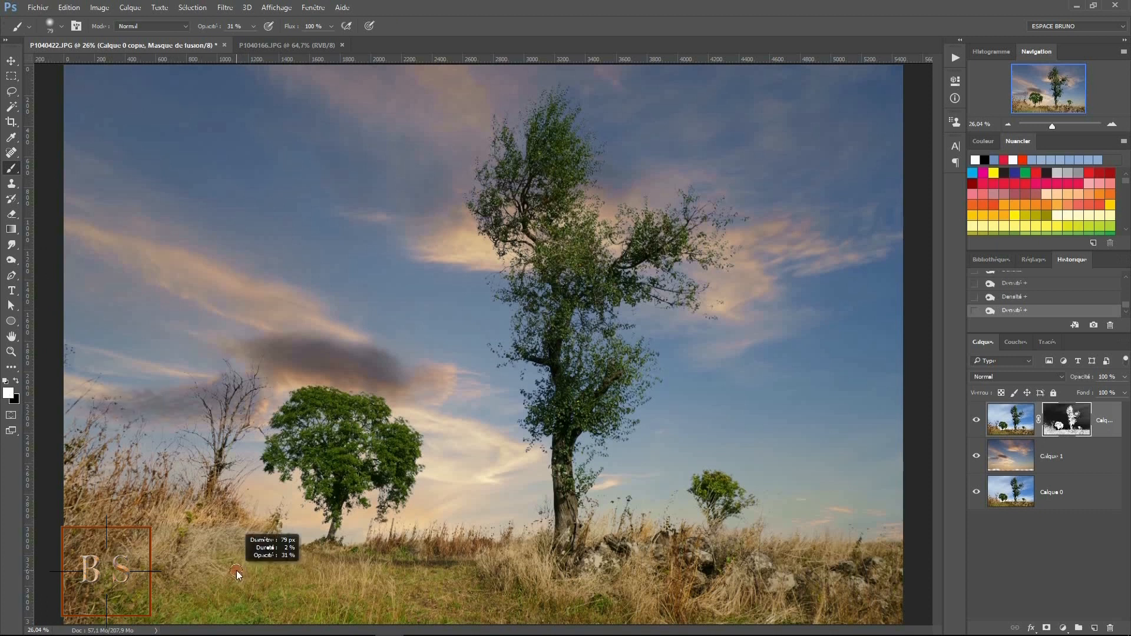
right_click(253, 582)
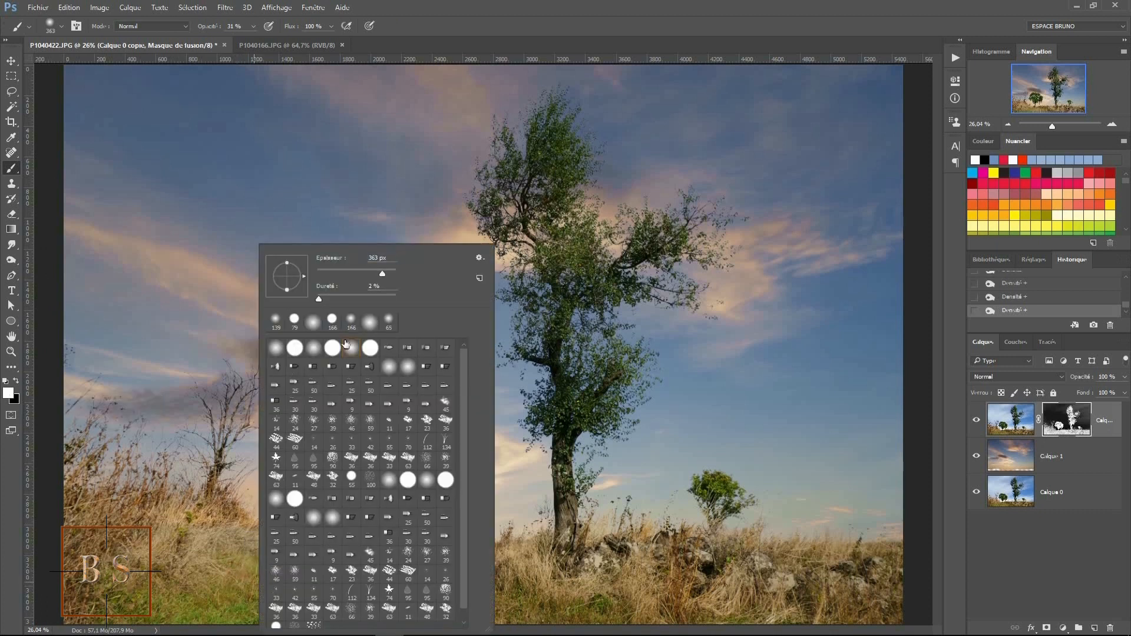
click(394, 295)
click(212, 582)
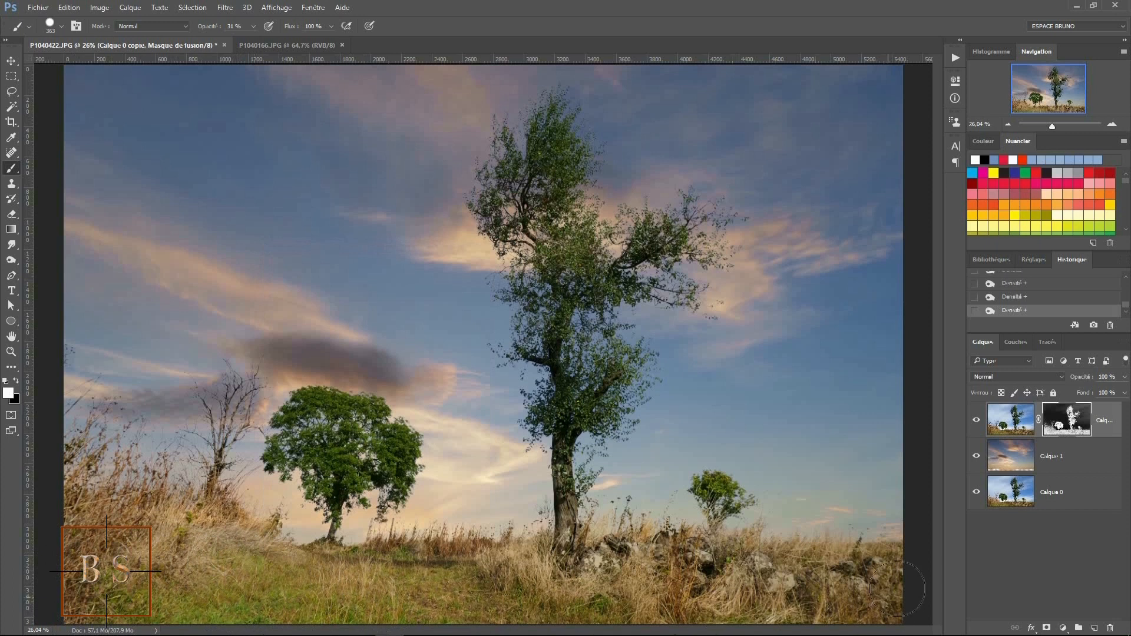
Paint white over the grassy ground on the mask, from the stone wall to the grass beneath the bare tree, finishing at 30 % opacity.
mouse_move(798, 578)
mouse_down()
mouse_move(724, 574)
mouse_move(711, 559)
mouse_up()
mouse_move(622, 570)
mouse_down()
mouse_move(339, 625)
mouse_move(283, 607)
mouse_up()
click(253, 27)
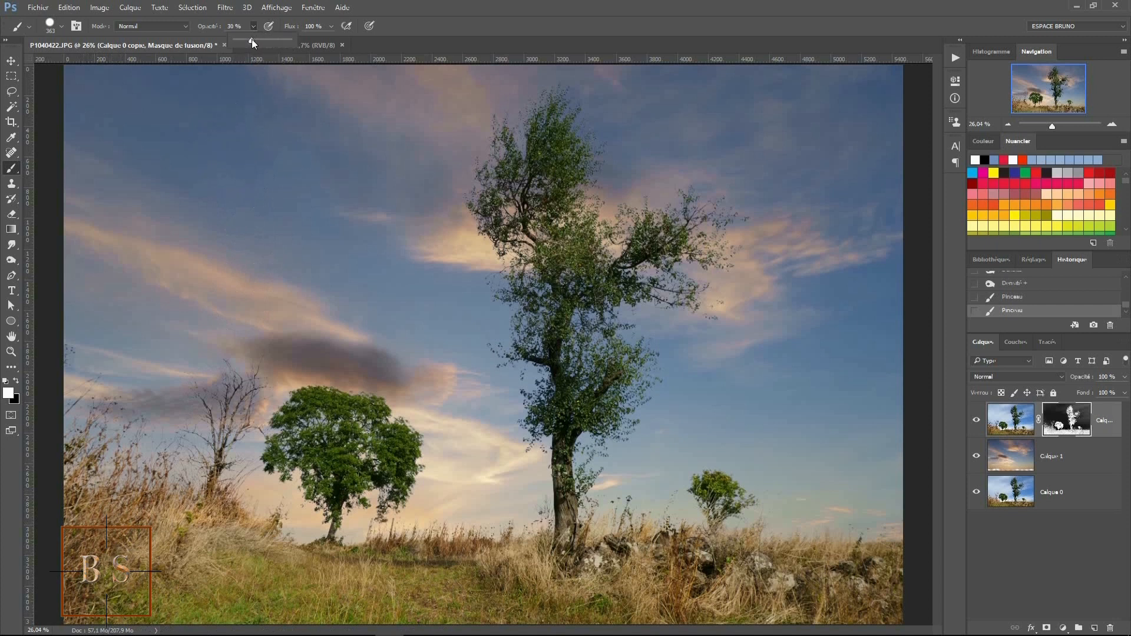
click(94, 541)
click(872, 610)
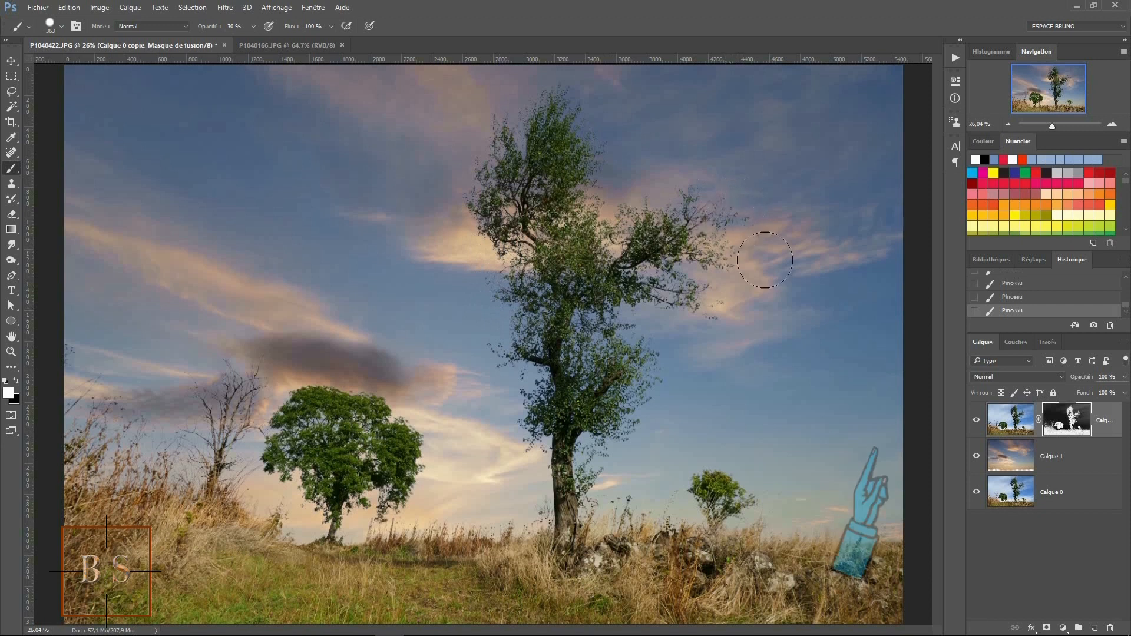
Target the top layer's image and set the Burn tool to a soft brush of about 330 px at 31 % exposure.
click(1003, 426)
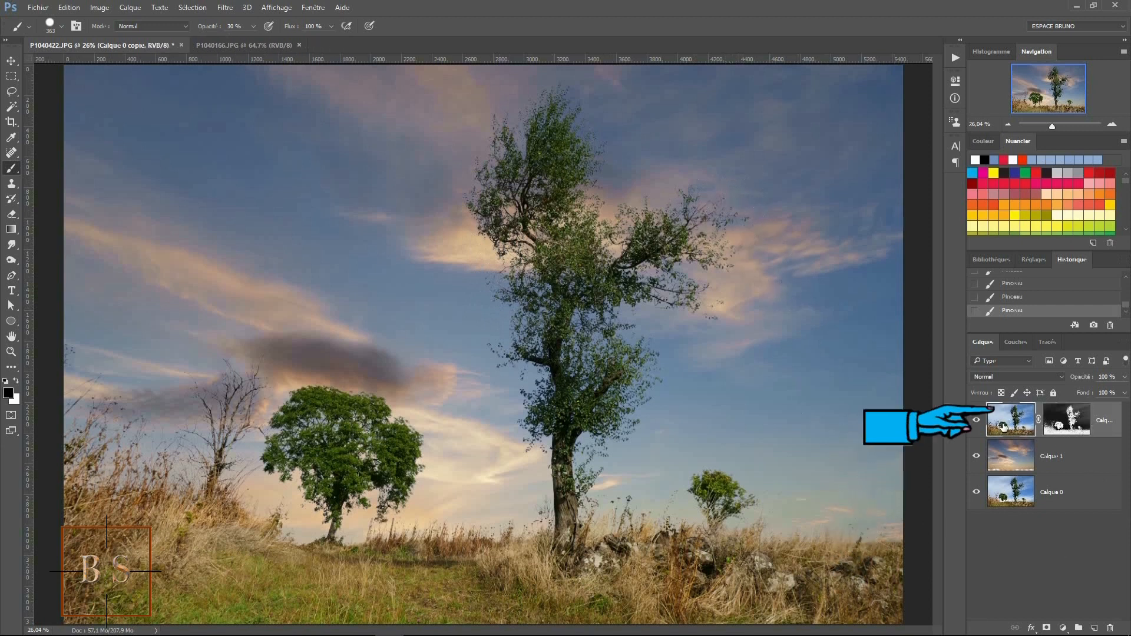
click(12, 264)
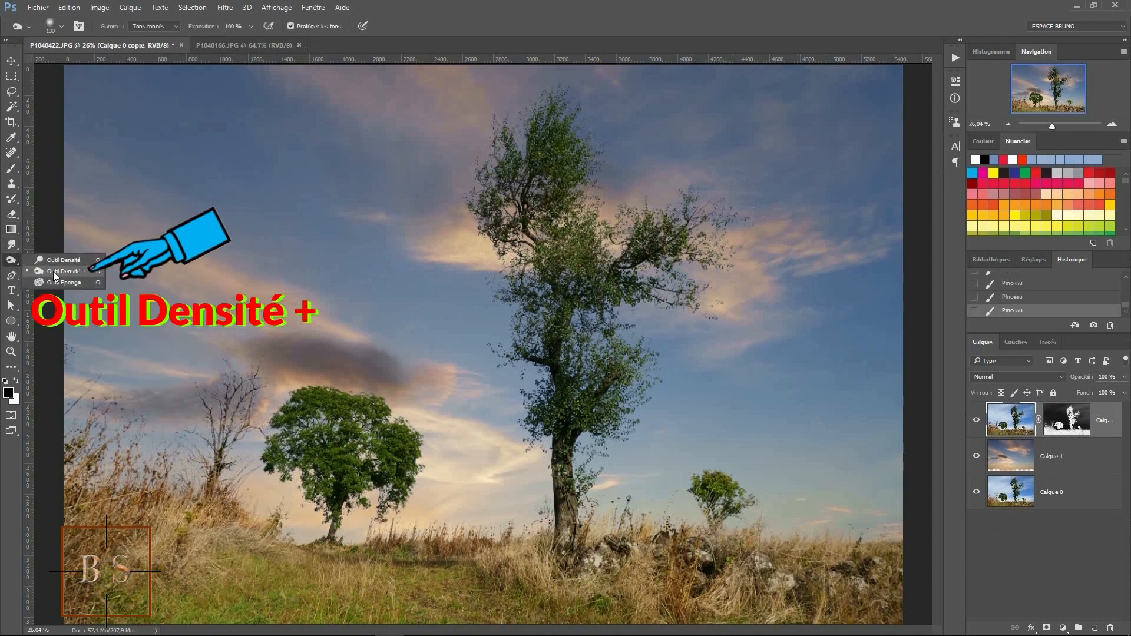
click(53, 271)
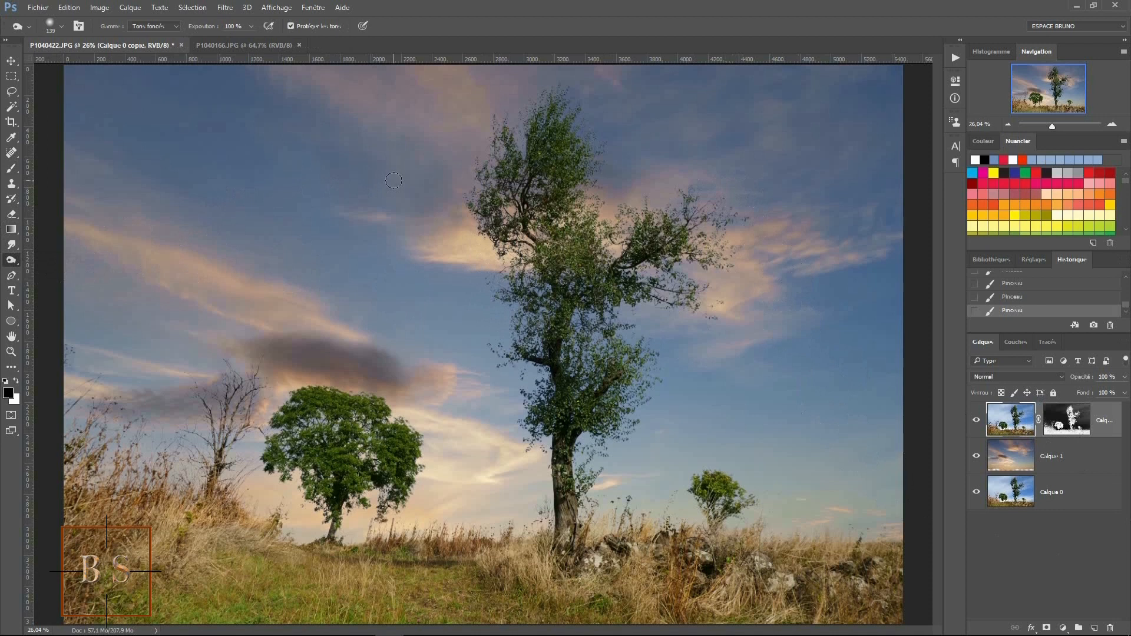
right_click(393, 180)
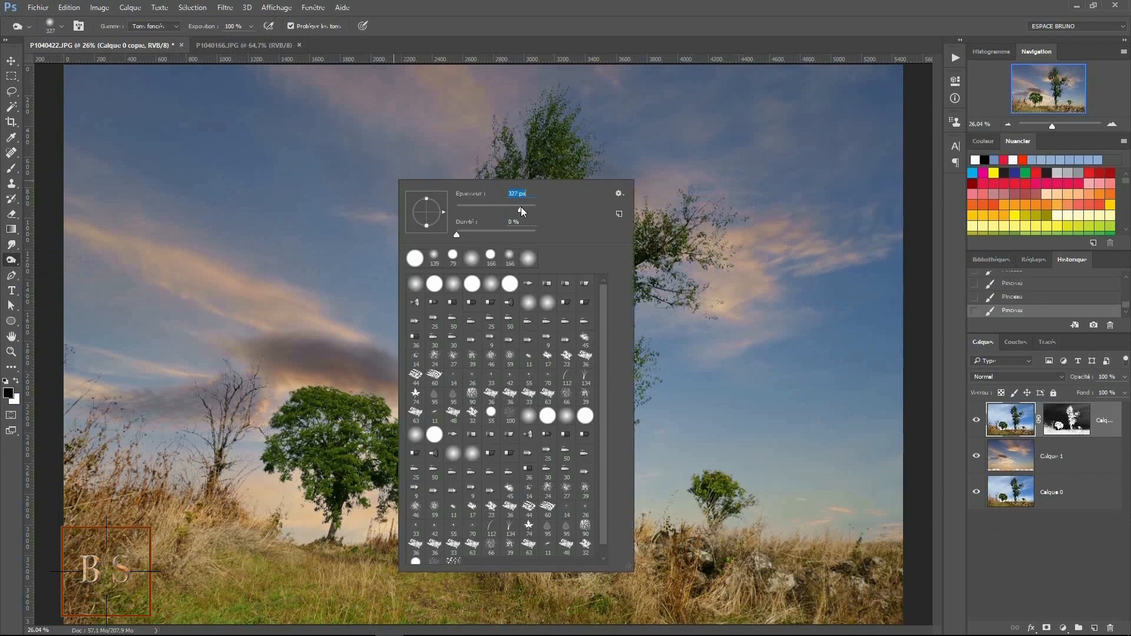
click(250, 26)
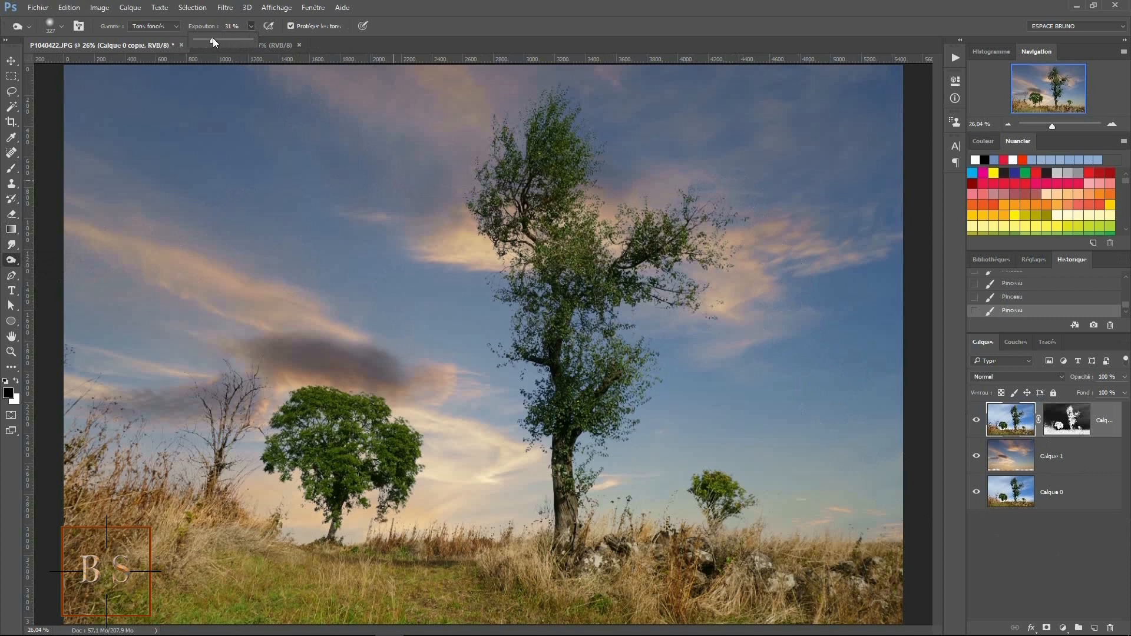
Burn the outer foliage of the tall central tree, from its crown down along the upper edge.
click(556, 88)
click(540, 88)
click(499, 131)
click(472, 191)
click(496, 236)
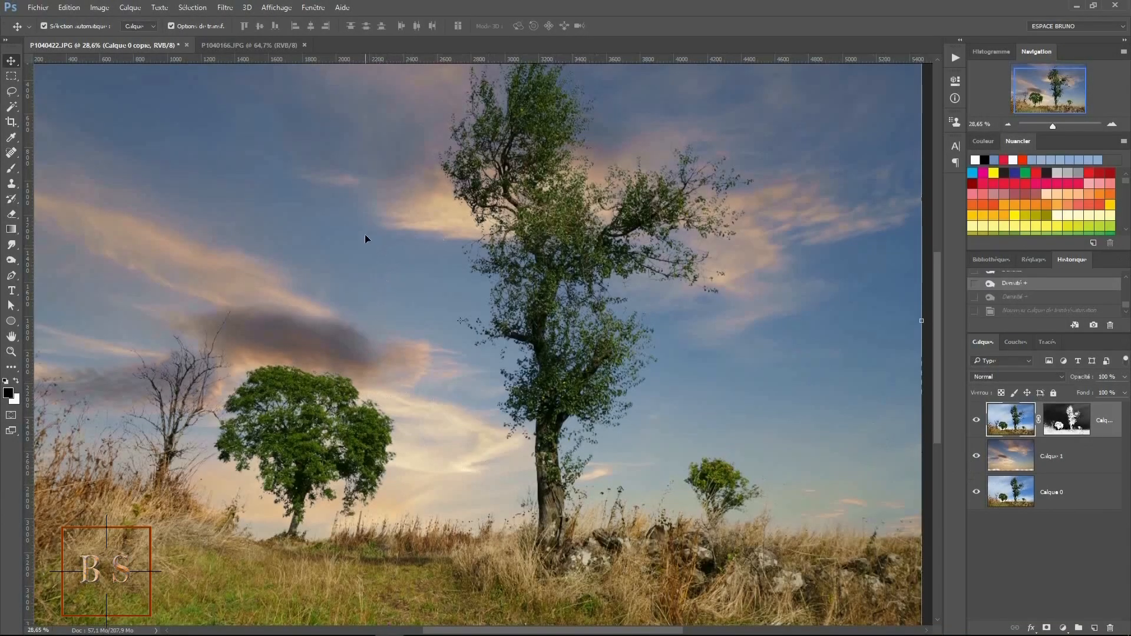
Add a Hue/Saturation adjustment layer above the sky layer Calque 1 and clip it to that layer.
click(1111, 459)
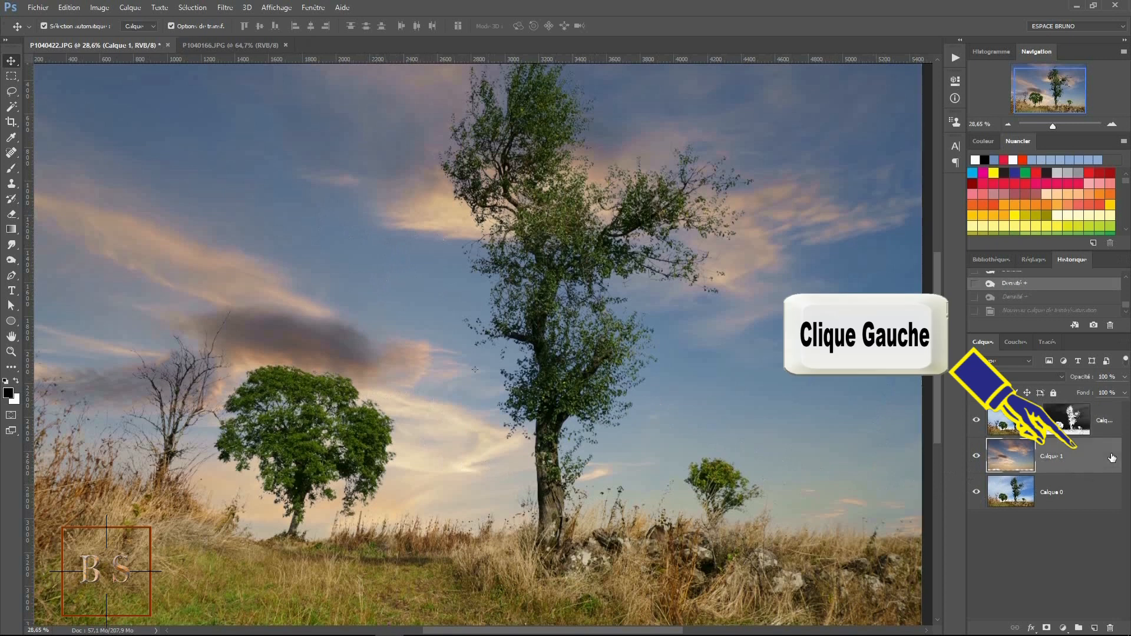
click(1062, 628)
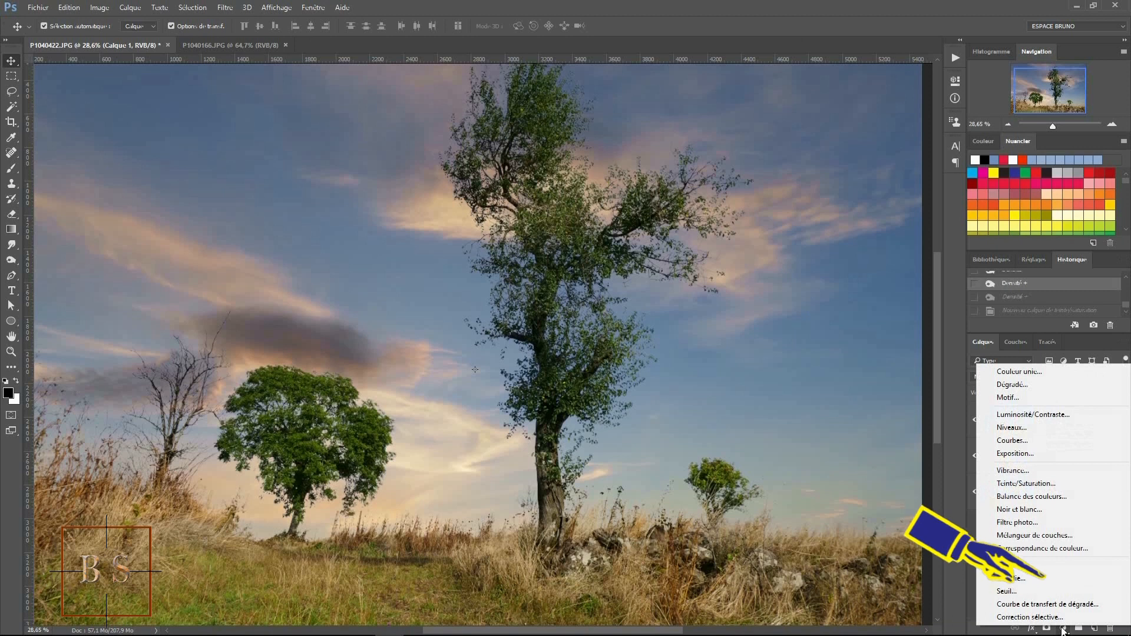
click(1022, 487)
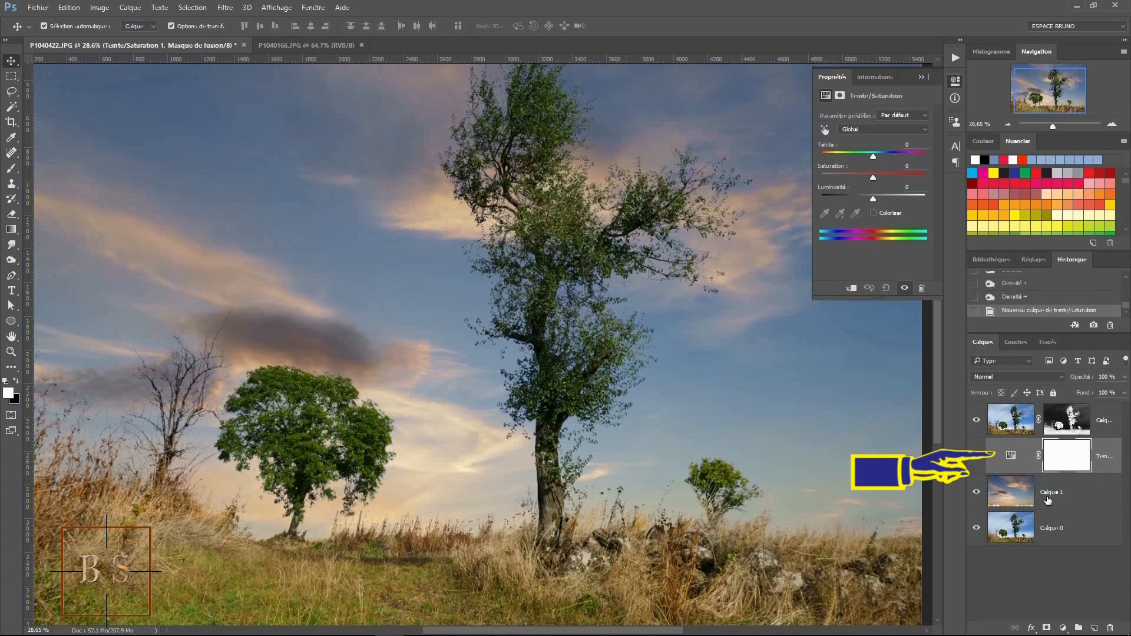
alt+click(1111, 470)
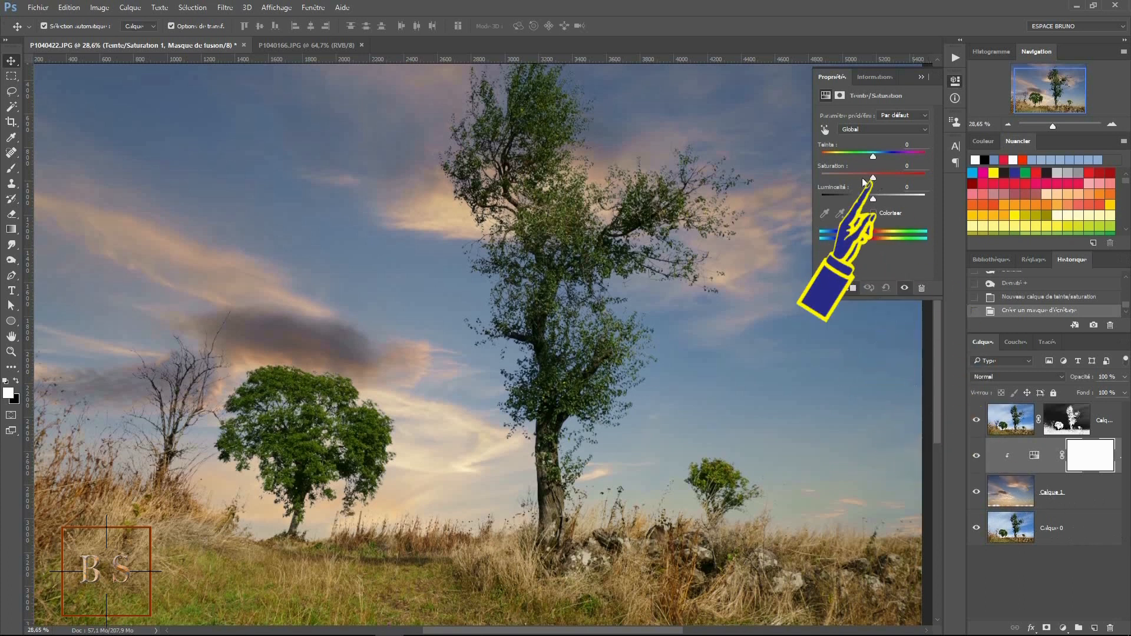
Raise the sky's saturation to +44 in the clipped Hue/Saturation adjustment.
drag(874, 177, 876, 179)
mouse_move(875, 177)
mouse_down()
mouse_move(920, 190)
mouse_move(831, 182)
mouse_move(877, 189)
mouse_up()
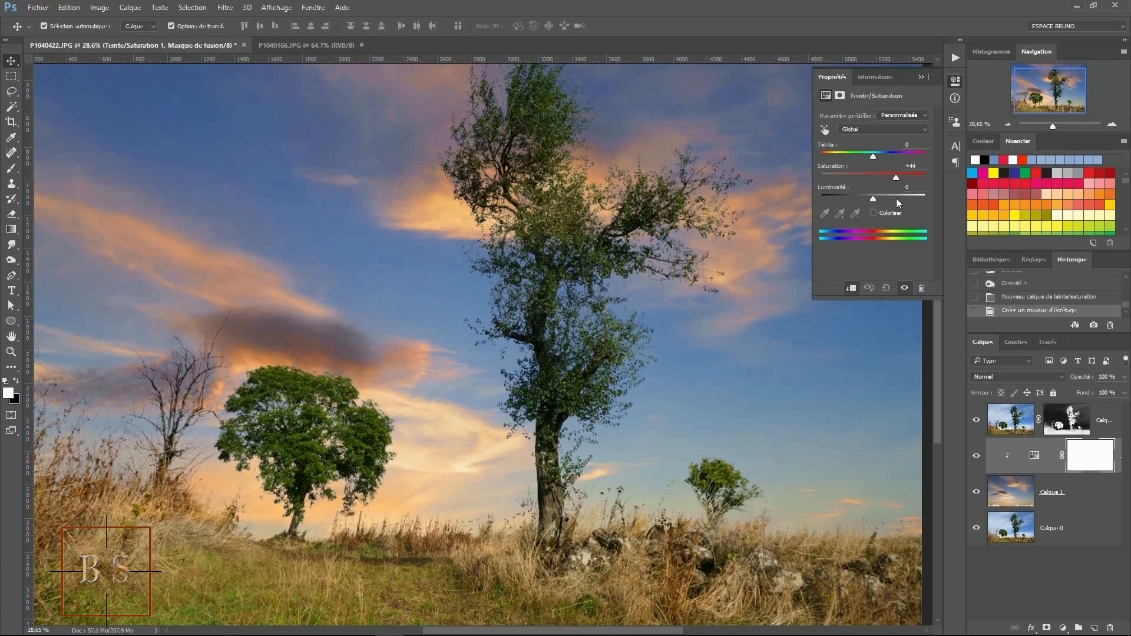
click(922, 81)
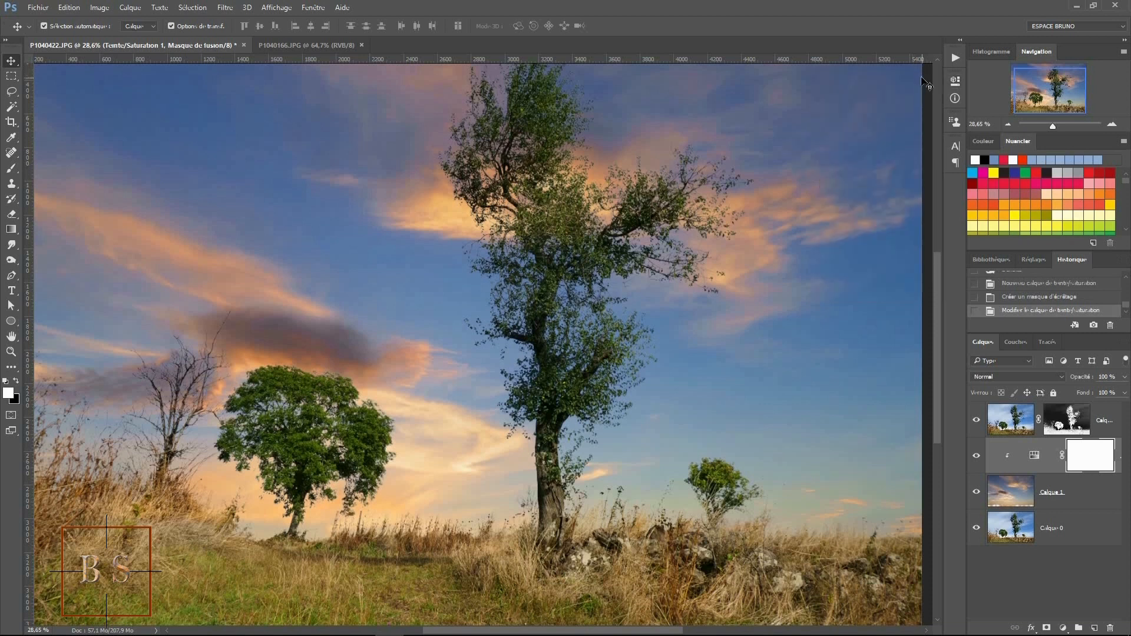
Add a Color Balance adjustment layer above the masked landscape layer and clip it to that layer.
scroll(466, 354, up, 1)
click(11, 351)
right_click(384, 411)
click(412, 419)
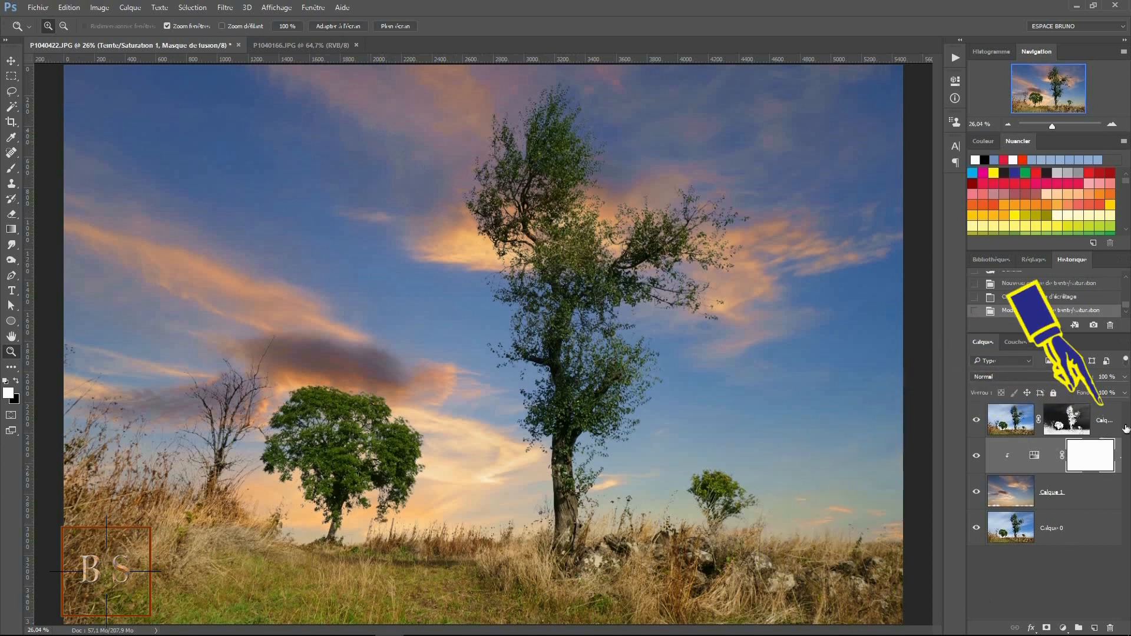
click(1105, 419)
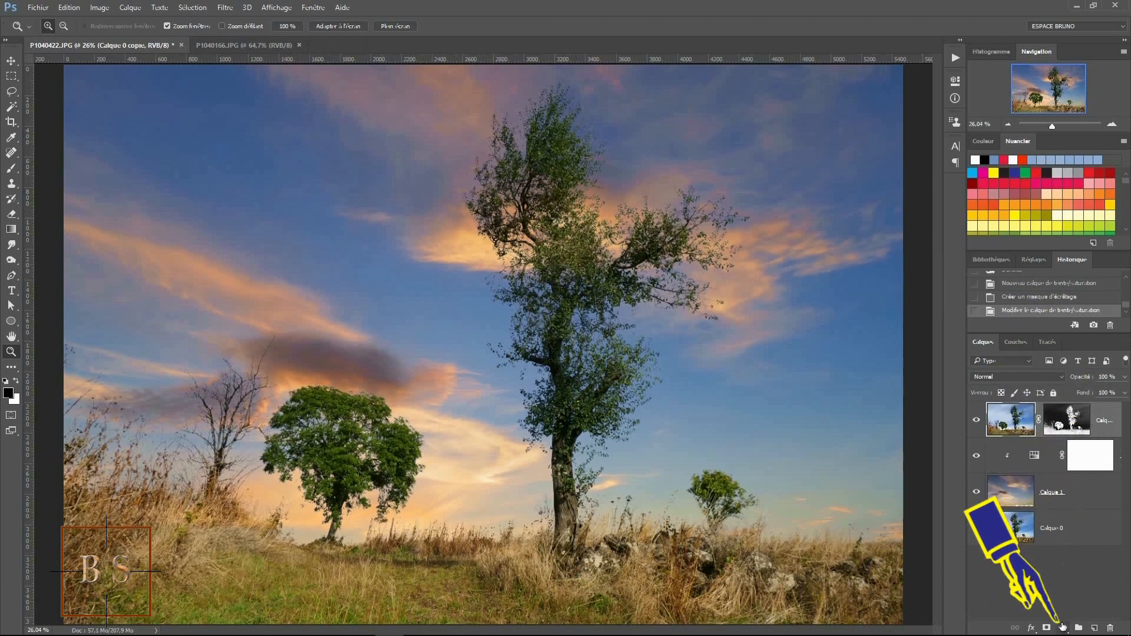
click(1063, 628)
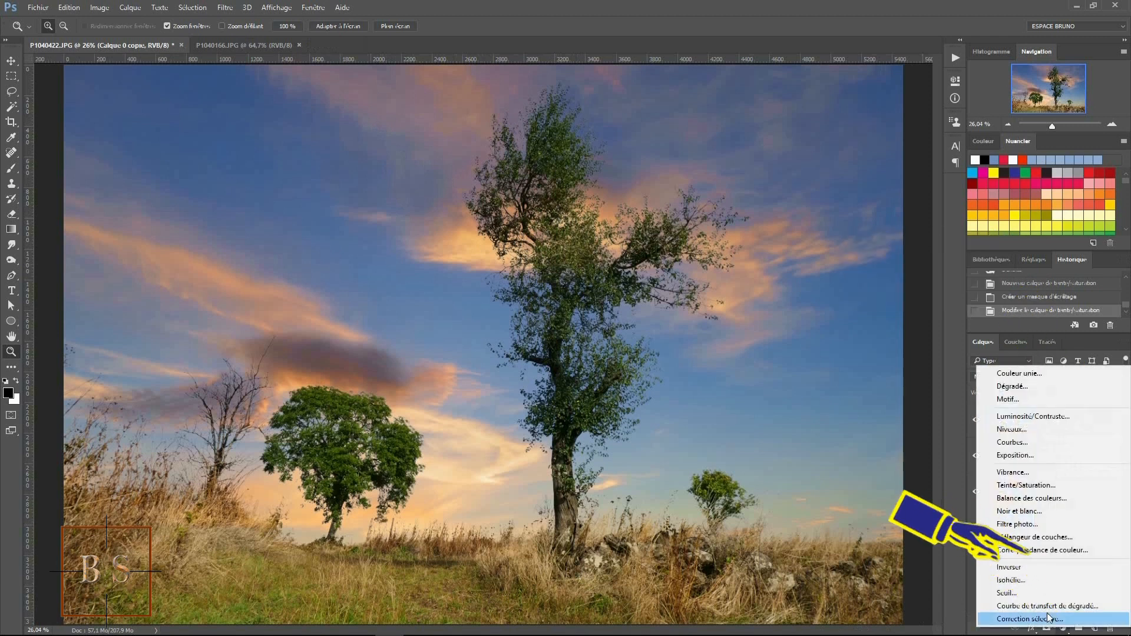
click(1021, 499)
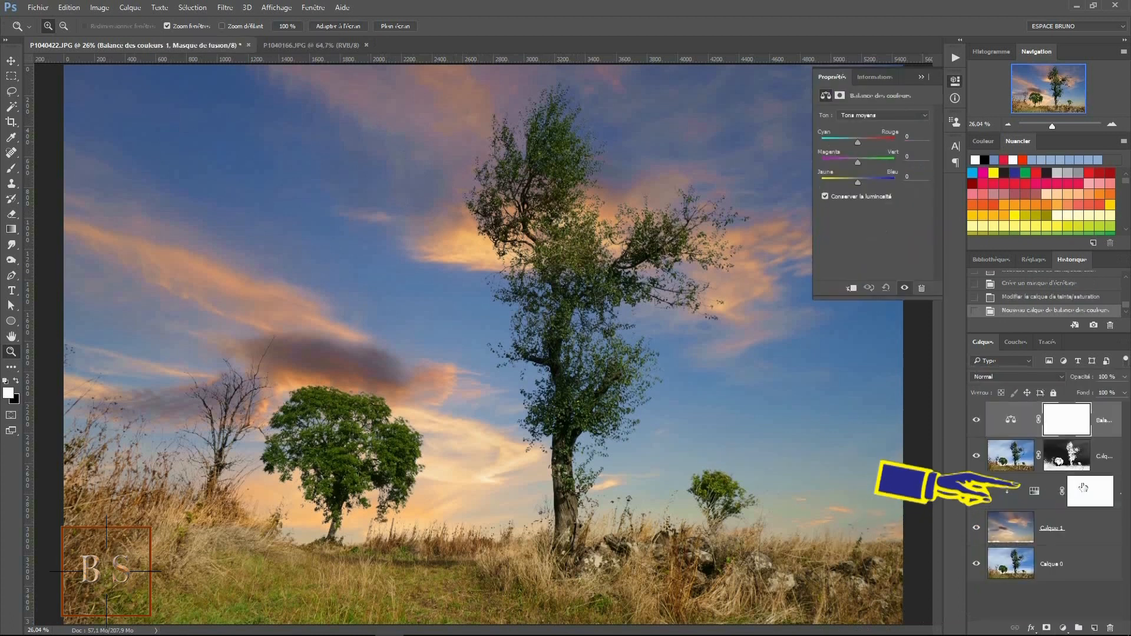
alt+click(1109, 434)
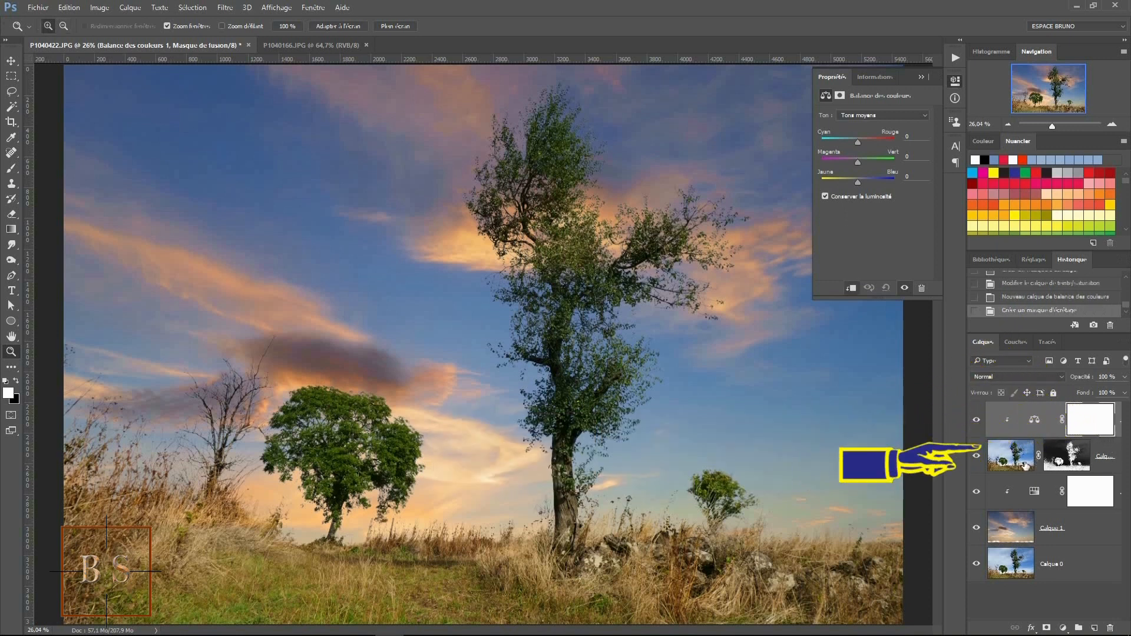
Set the landscape's midtone colour balance to +34 cyan/red, +3 magenta/green and -11 yellow/blue.
click(859, 143)
drag(868, 150, 886, 156)
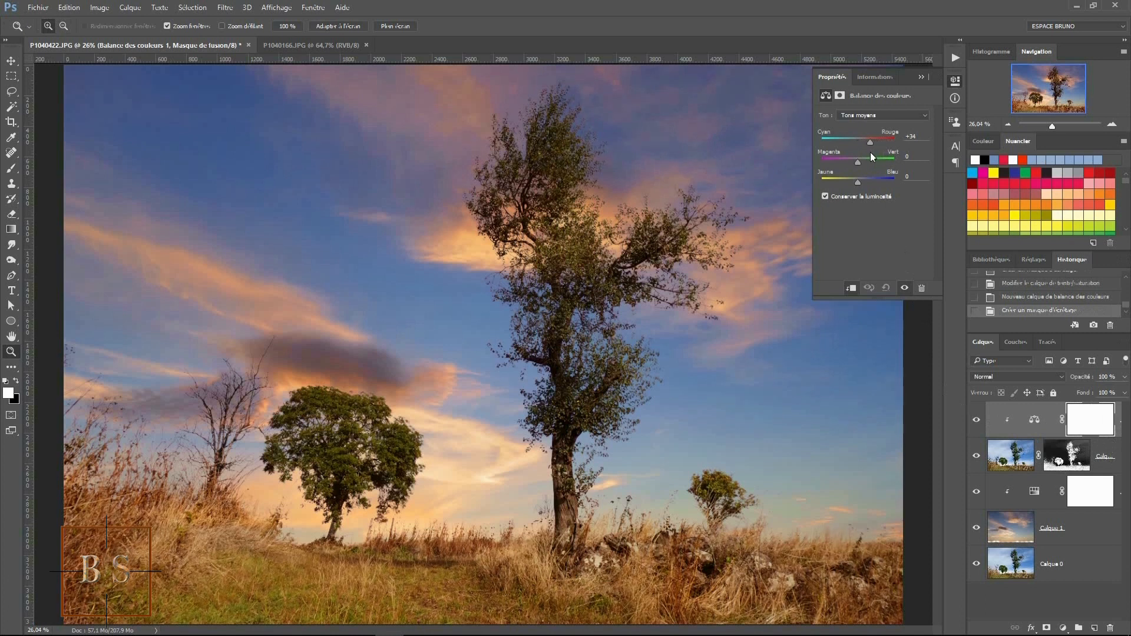
drag(860, 162, 857, 162)
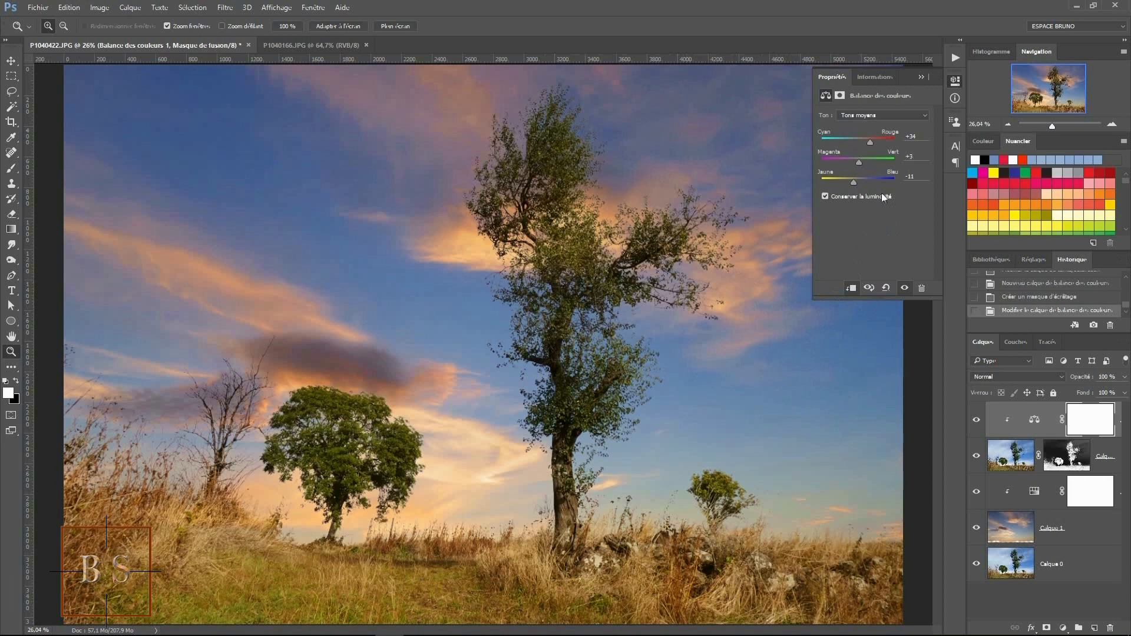
click(921, 77)
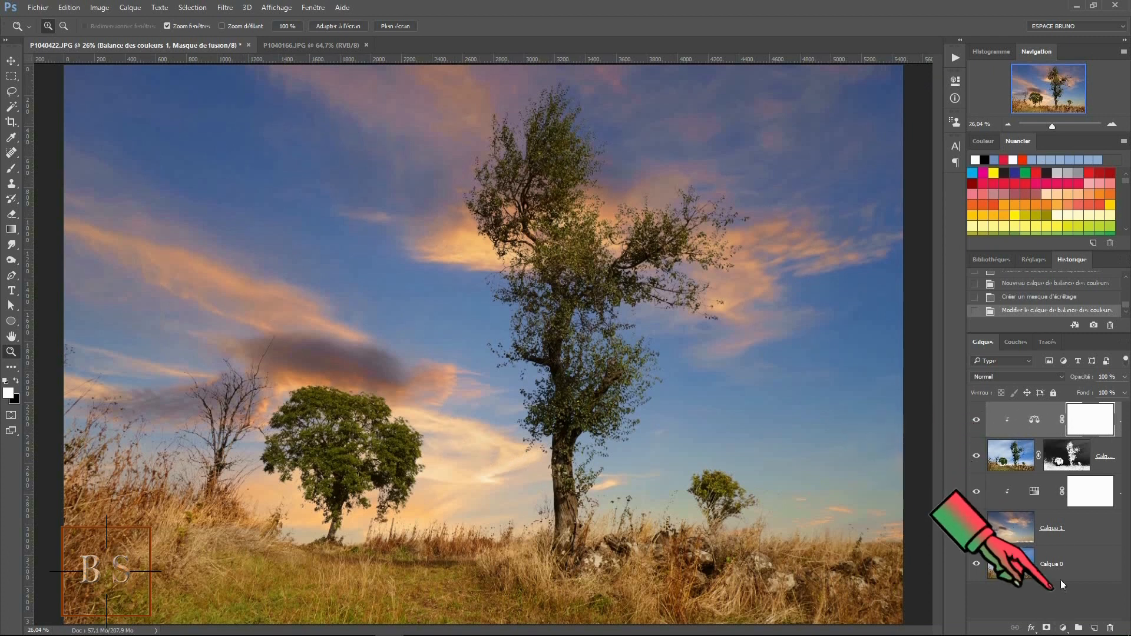
Add a Curves adjustment layer on top of the stack, placing RGB points at input 76, output 79 and input 201, output 193.
click(1063, 628)
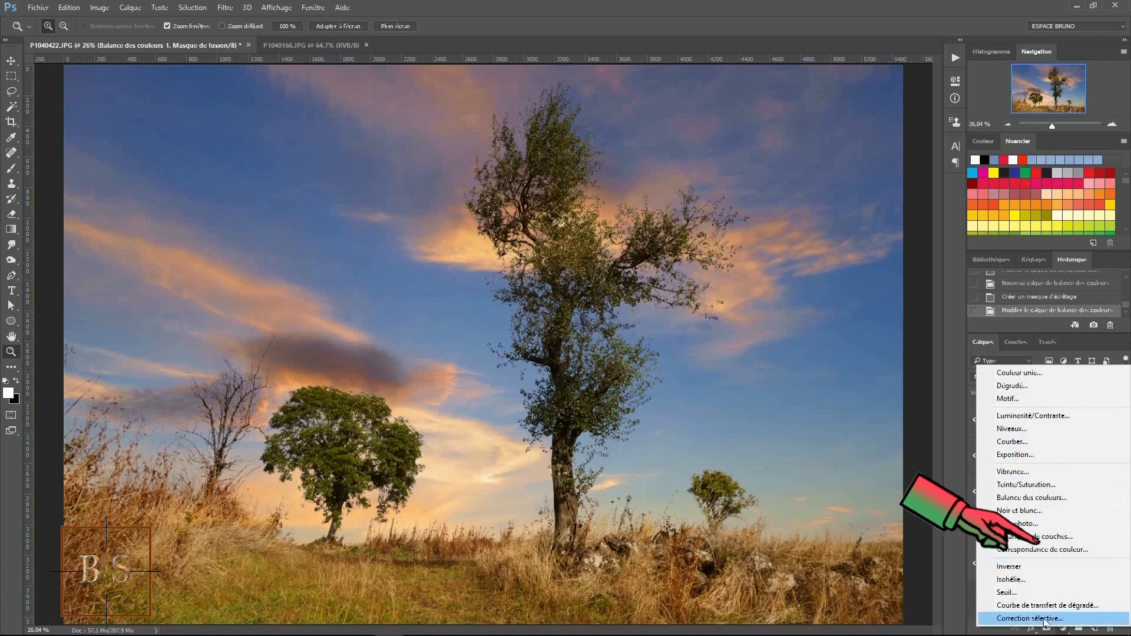
click(1015, 448)
drag(903, 157, 904, 156)
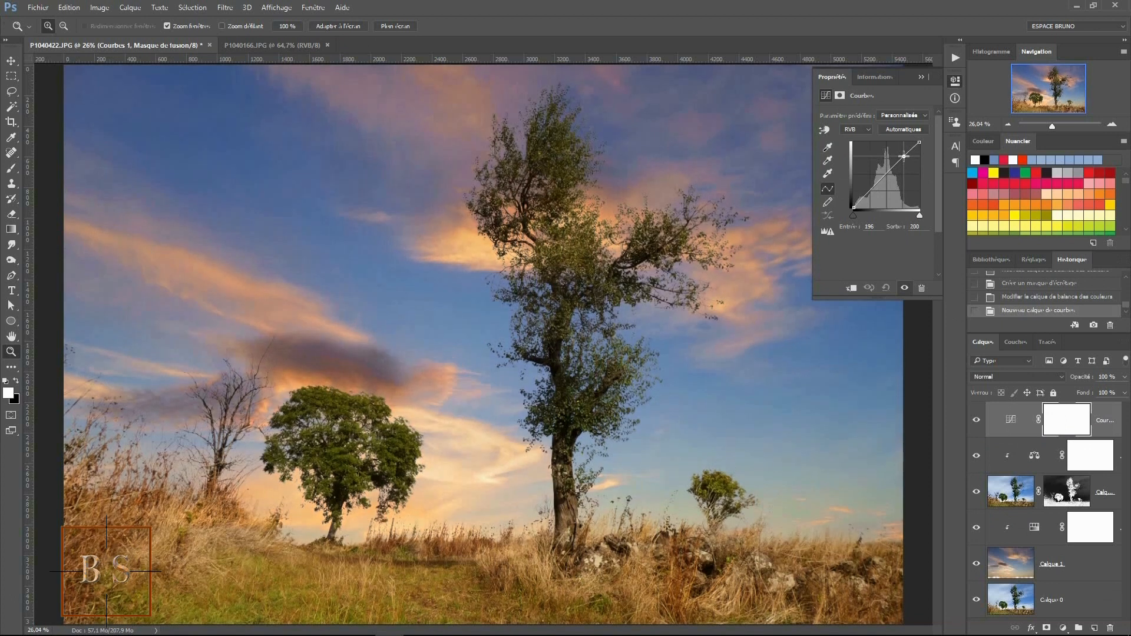
click(872, 189)
drag(872, 189, 872, 185)
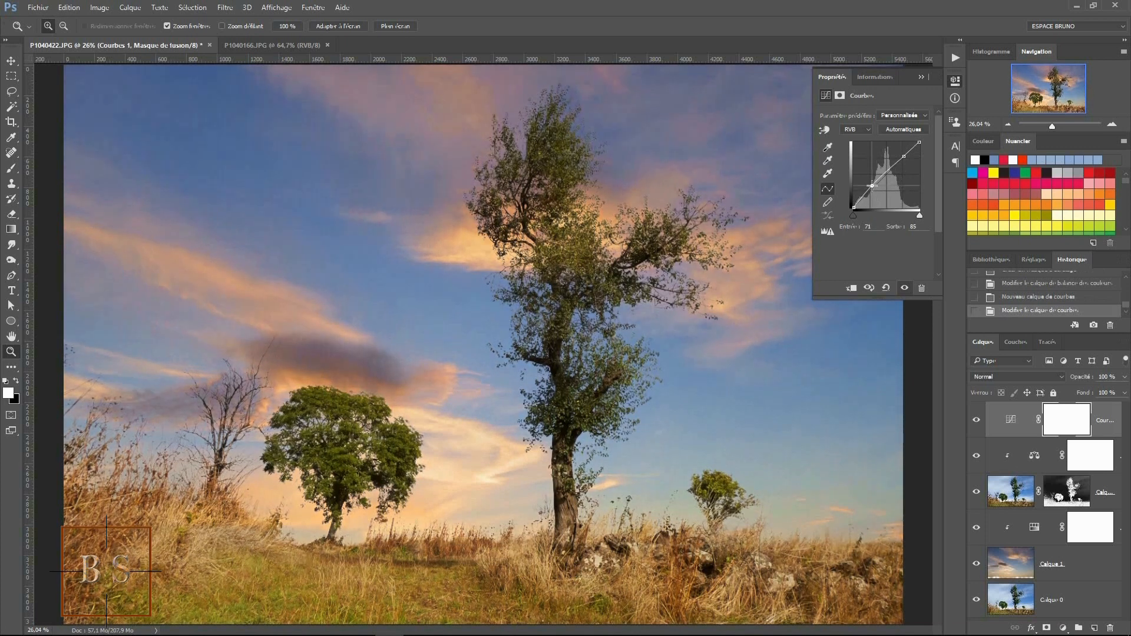
drag(872, 185, 873, 187)
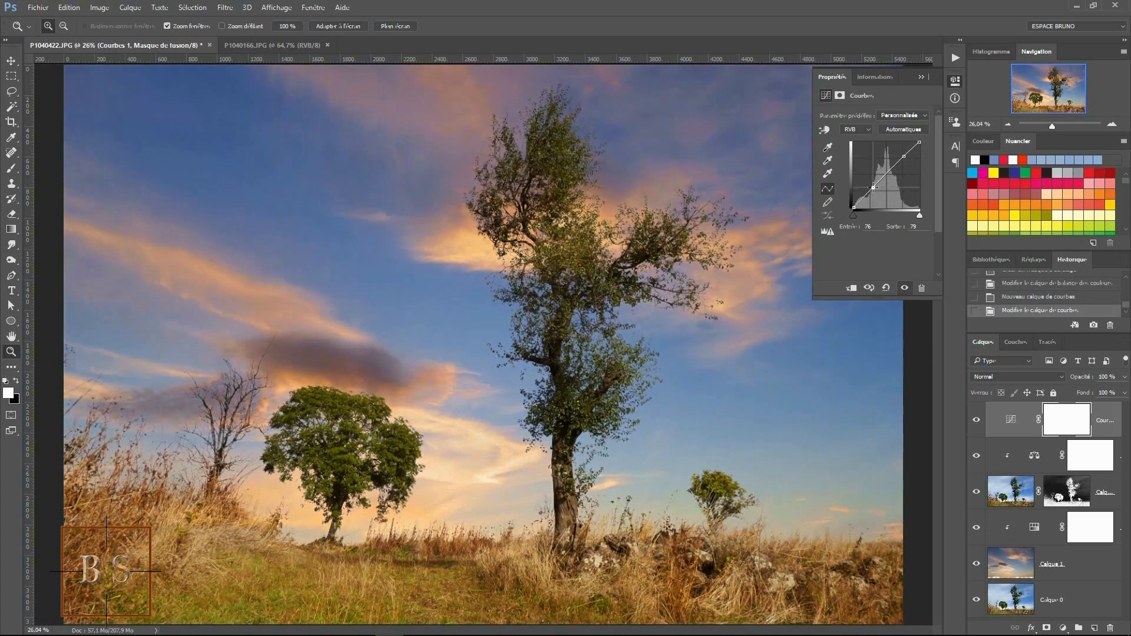
click(905, 157)
drag(904, 156, 906, 158)
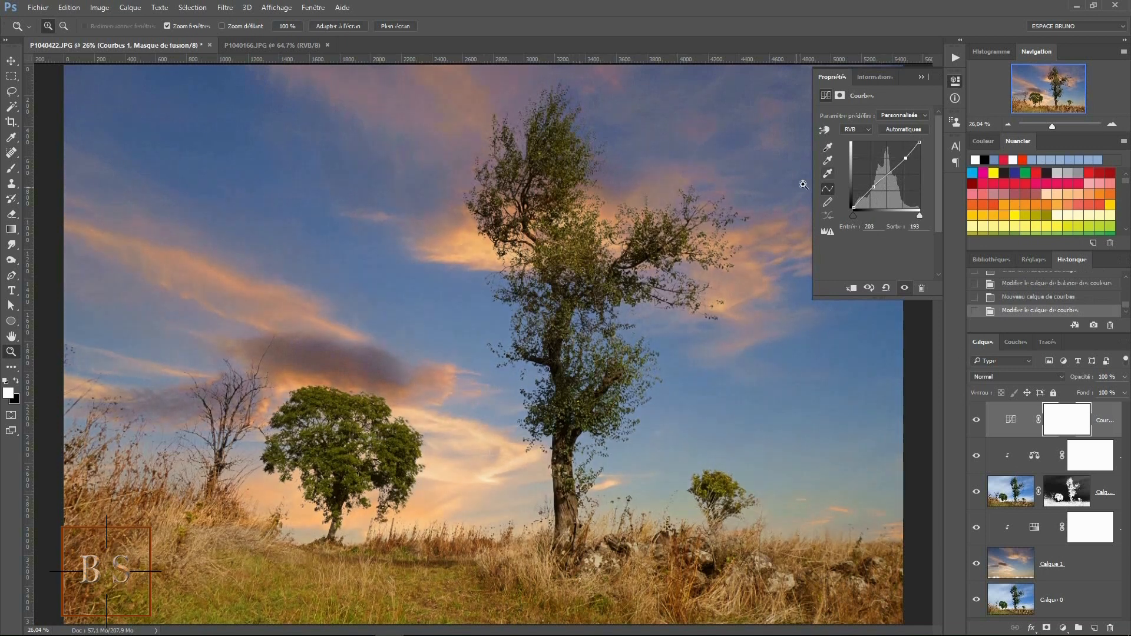
Delete the Curves adjustment layer from the top of the layer stack.
click(921, 77)
click(1112, 414)
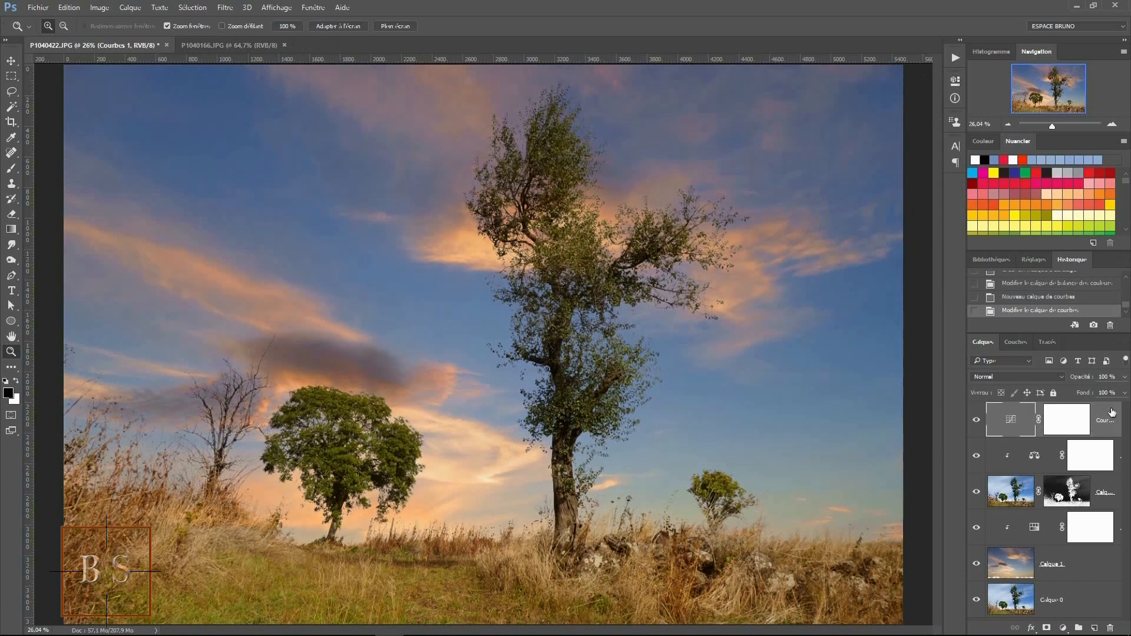
key(Delete)
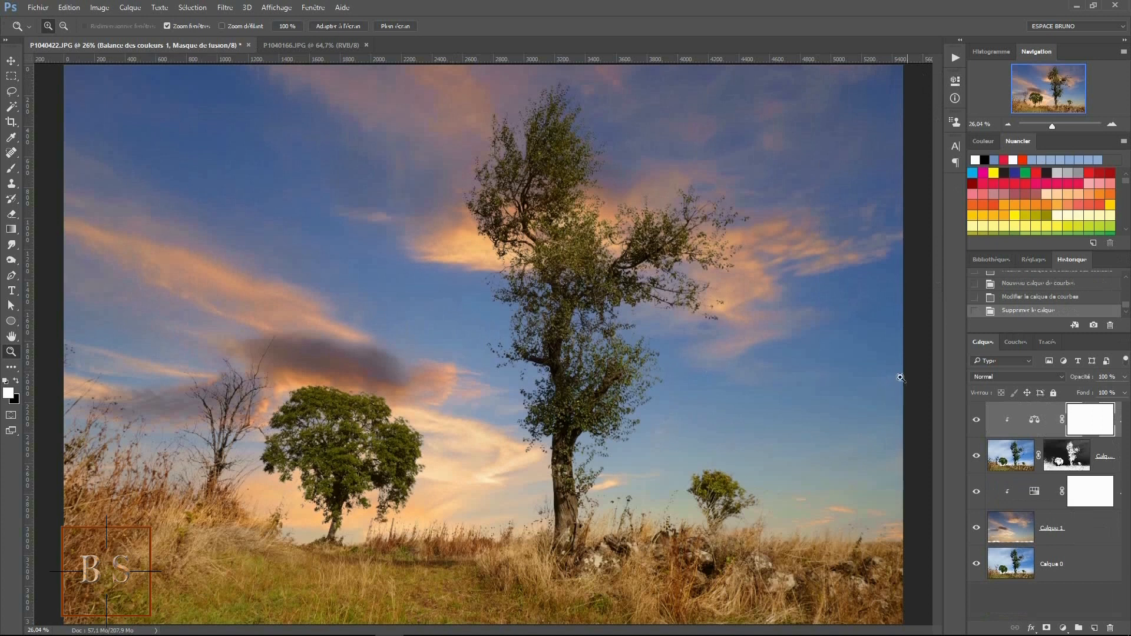
Add a Vibrance adjustment layer on top of the stack with vibrance +50 and saturation -9.
click(1063, 628)
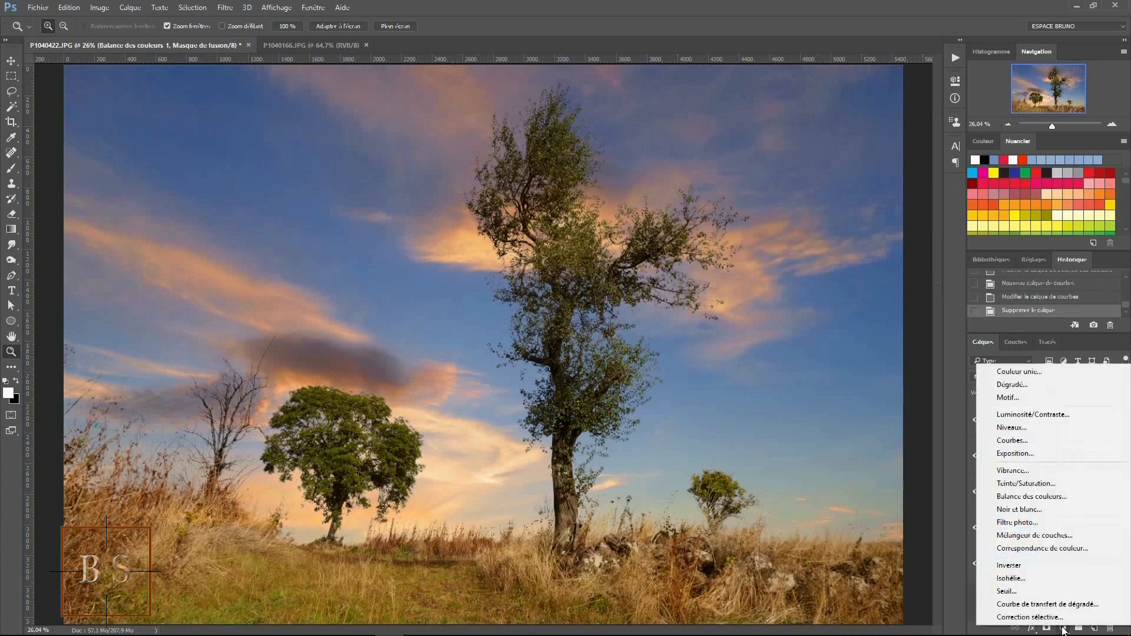
click(1008, 472)
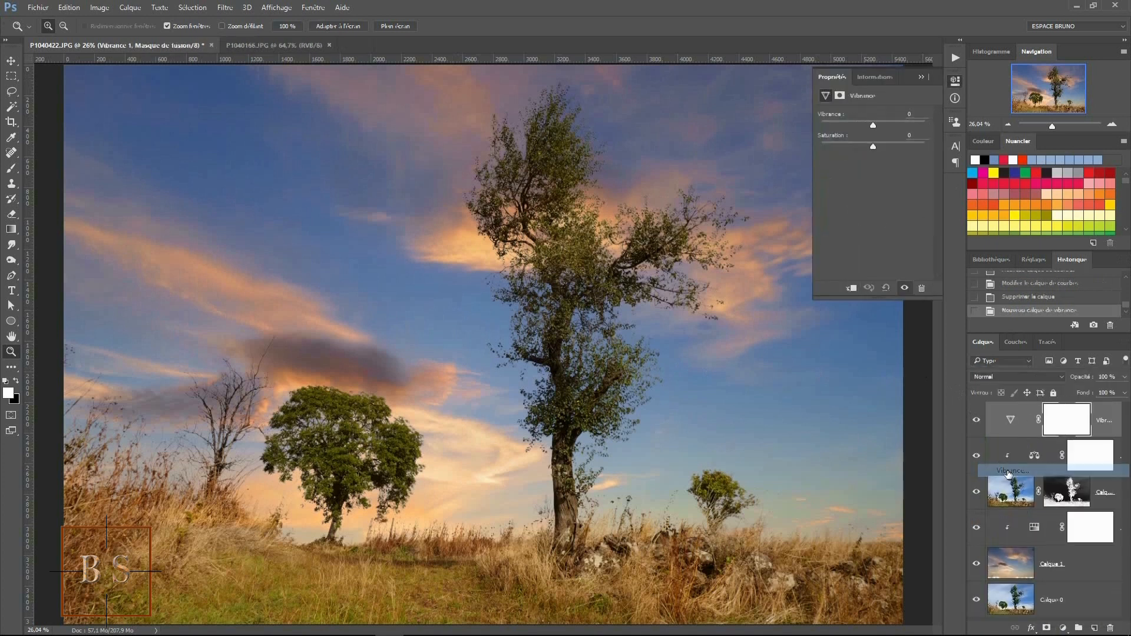
drag(887, 132, 834, 149)
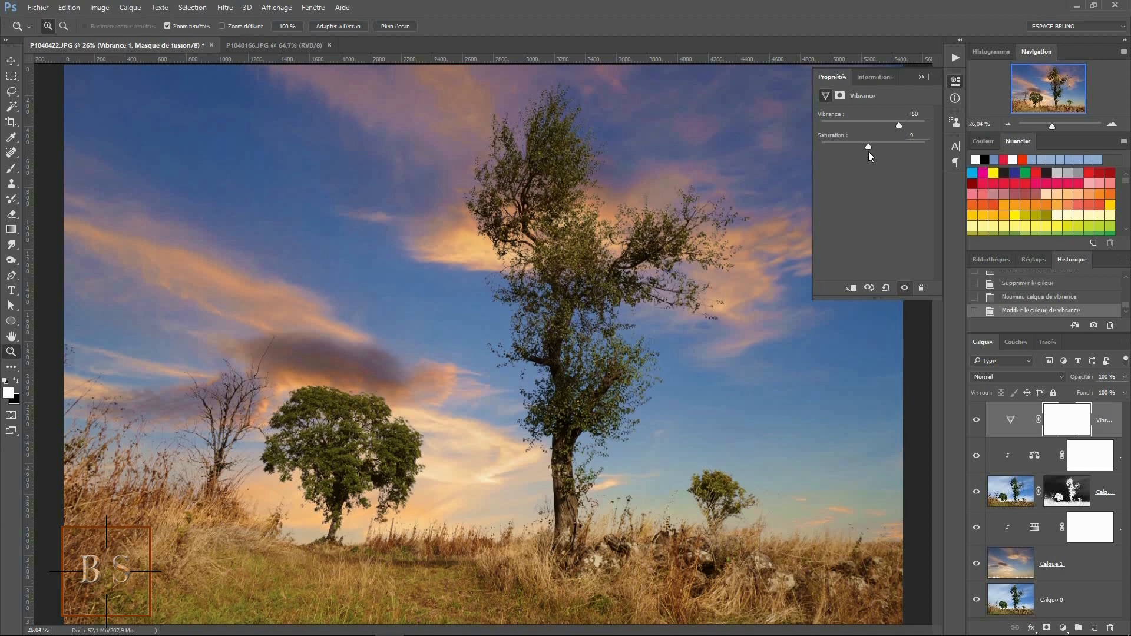
click(921, 79)
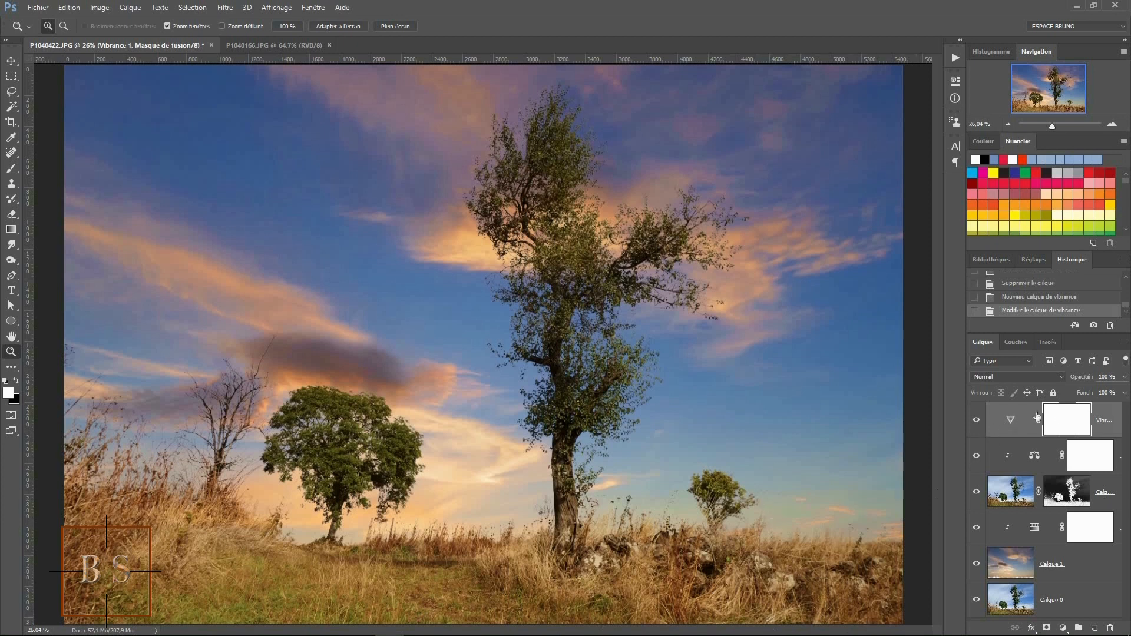
Review the midtone settings of the landscape's clipped Color Balance adjustment.
double_click(1034, 455)
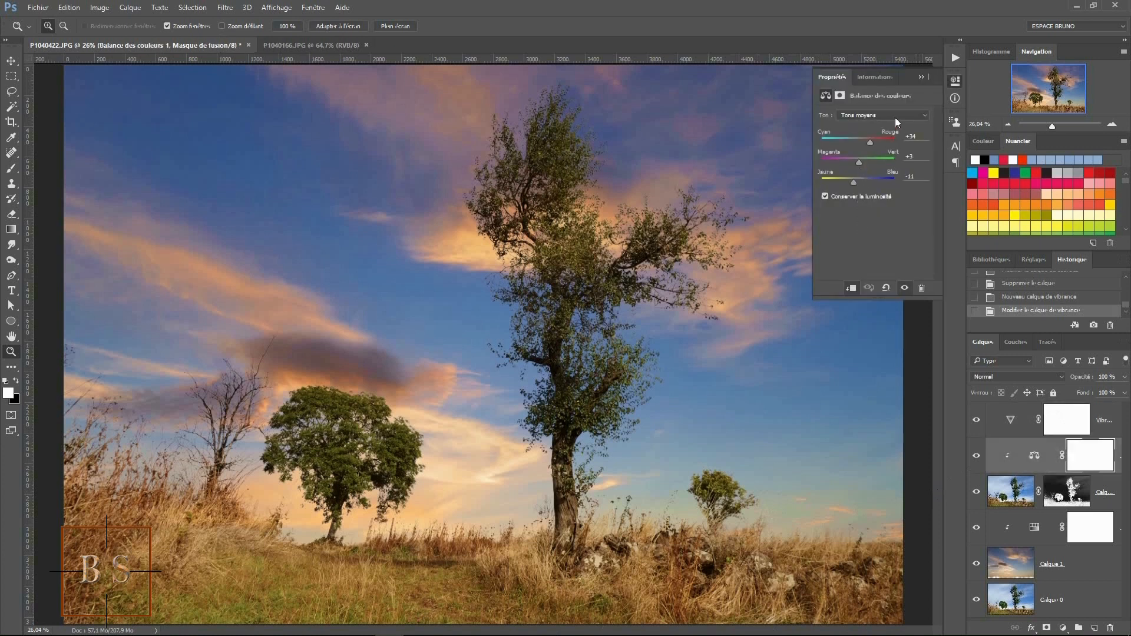
click(921, 77)
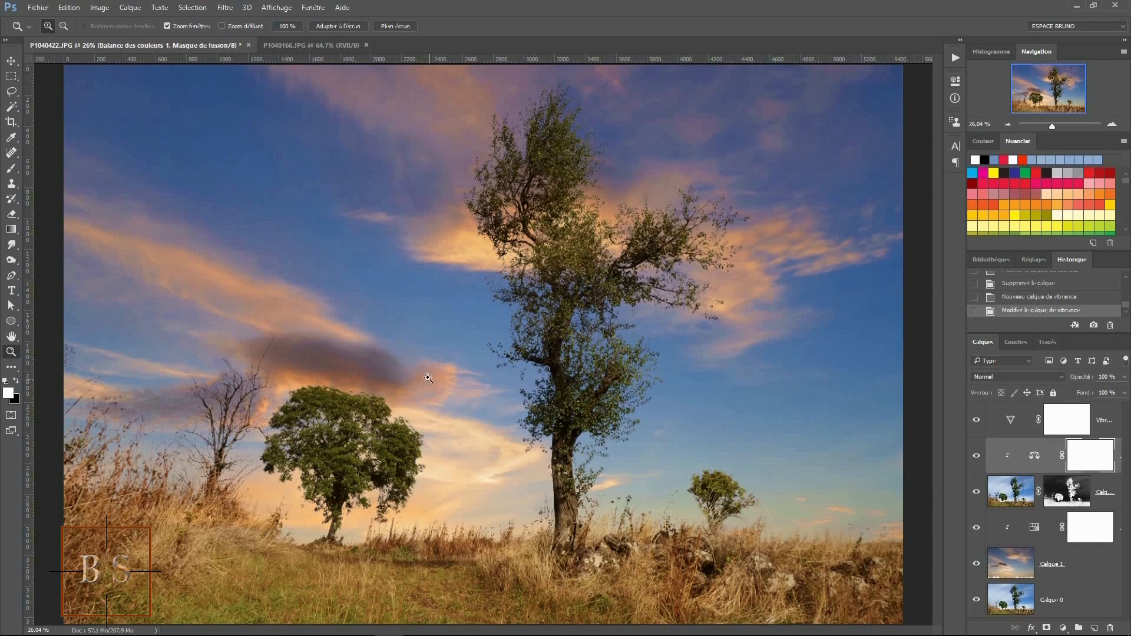